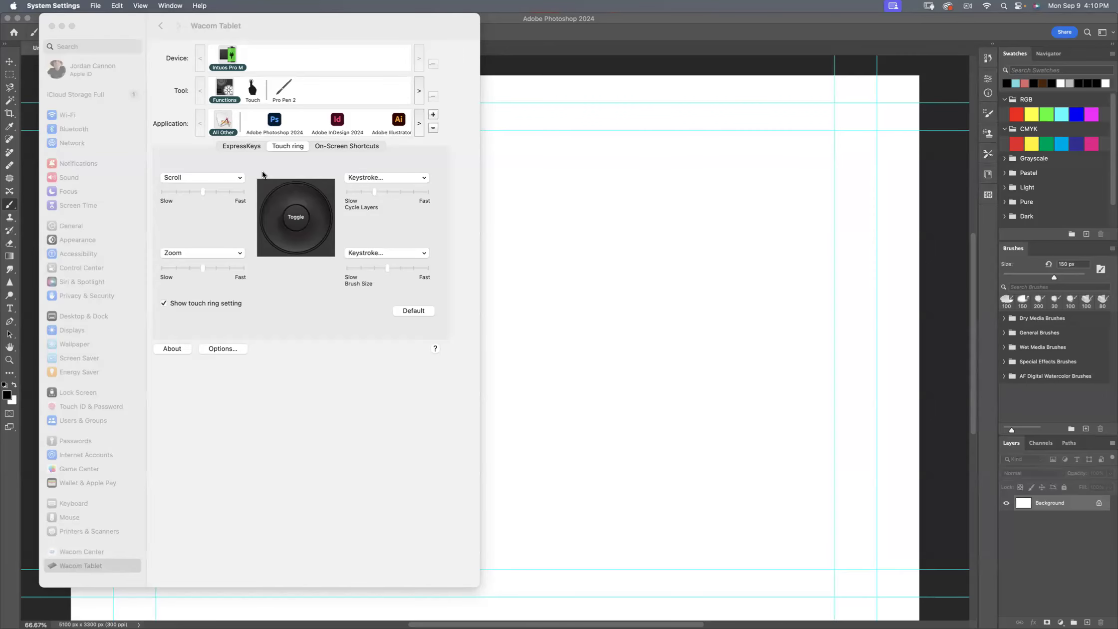
Step: Review the tablet's ExpressKeys assignments and the functions available for the first touch ring mode
{"action": "left_click", "coordinate": [248, 147]}
{"action": "left_click", "coordinate": [248, 148]}
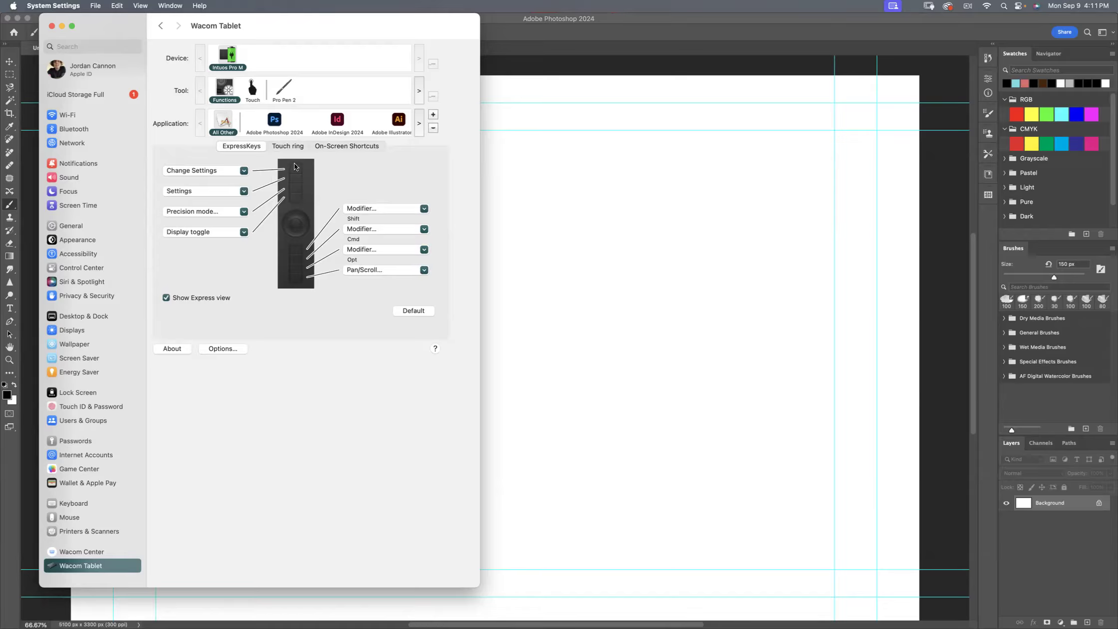
{"action": "left_click", "coordinate": [289, 148]}
{"action": "left_click", "coordinate": [239, 179]}
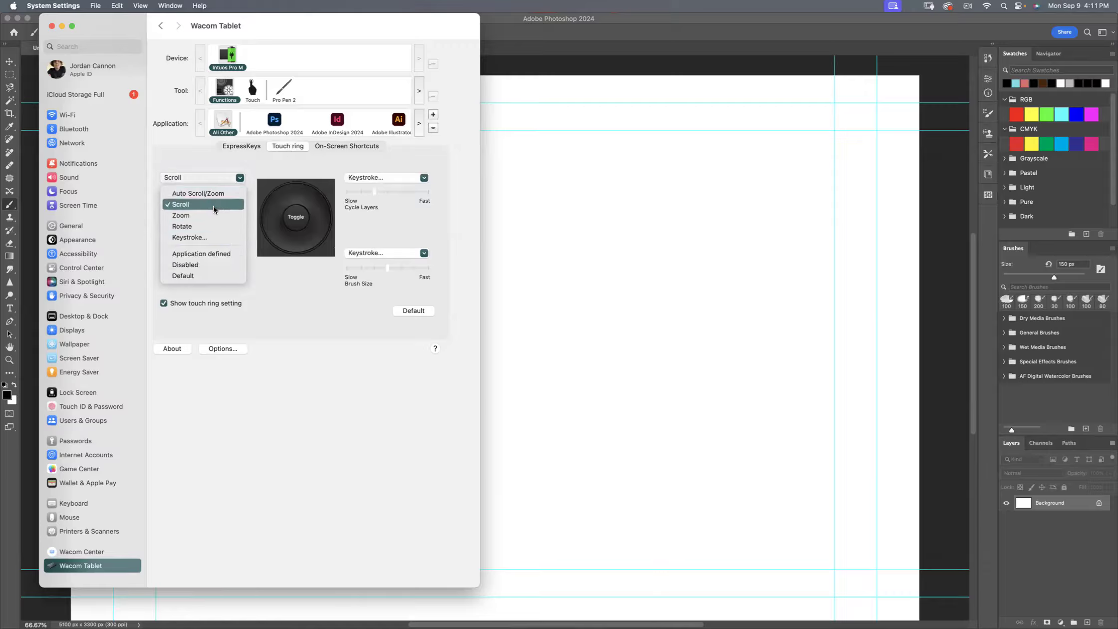
{"action": "left_click", "coordinate": [281, 170]}
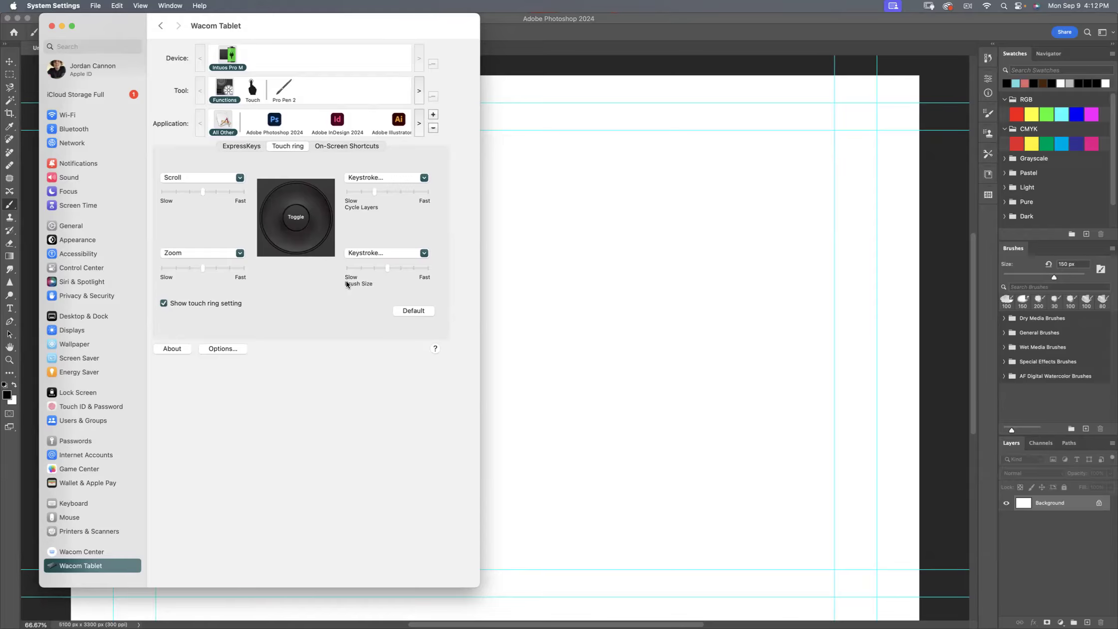
Step: Examine the On-Screen Shortcuts panels and their key assignments alongside the ExpressKeys and touch ring settings
{"action": "left_click", "coordinate": [339, 145]}
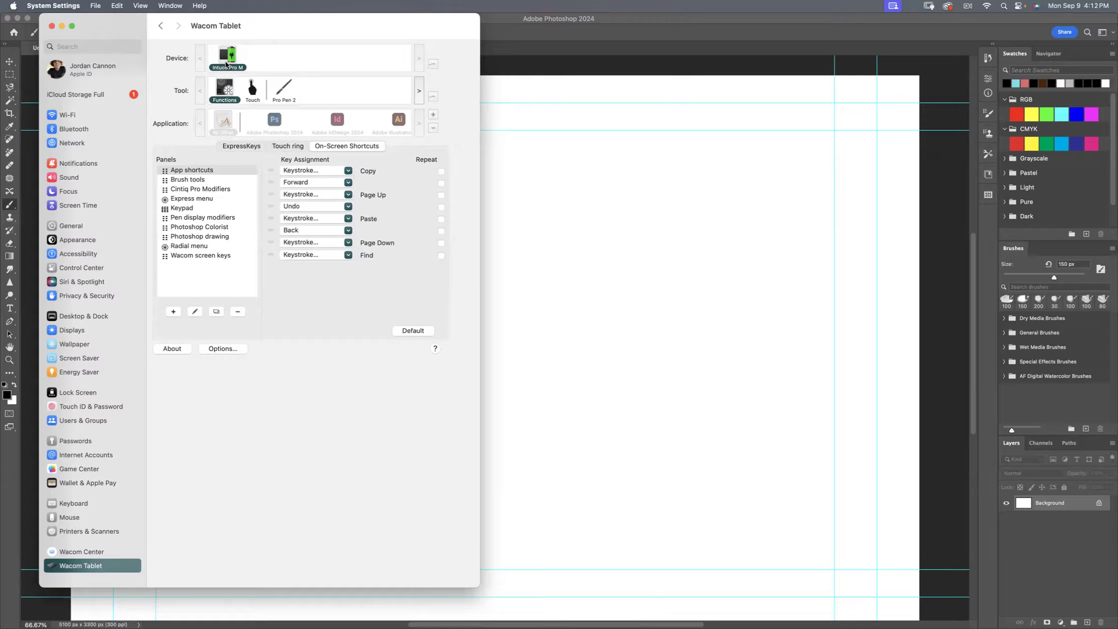
{"action": "left_click", "coordinate": [248, 148]}
{"action": "left_click", "coordinate": [291, 145]}
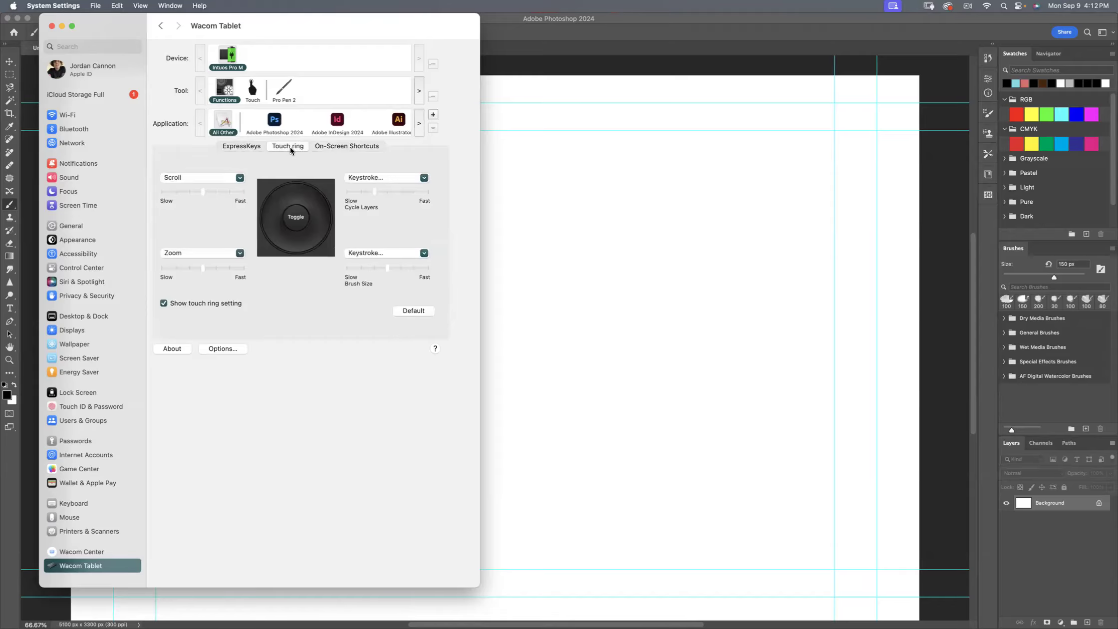
{"action": "left_click", "coordinate": [349, 145]}
{"action": "left_click", "coordinate": [291, 145]}
{"action": "left_click", "coordinate": [334, 144]}
Step: Review the tablet's touch settings, covering the touch options, standard gestures and My Gestures
{"action": "left_click", "coordinate": [253, 89]}
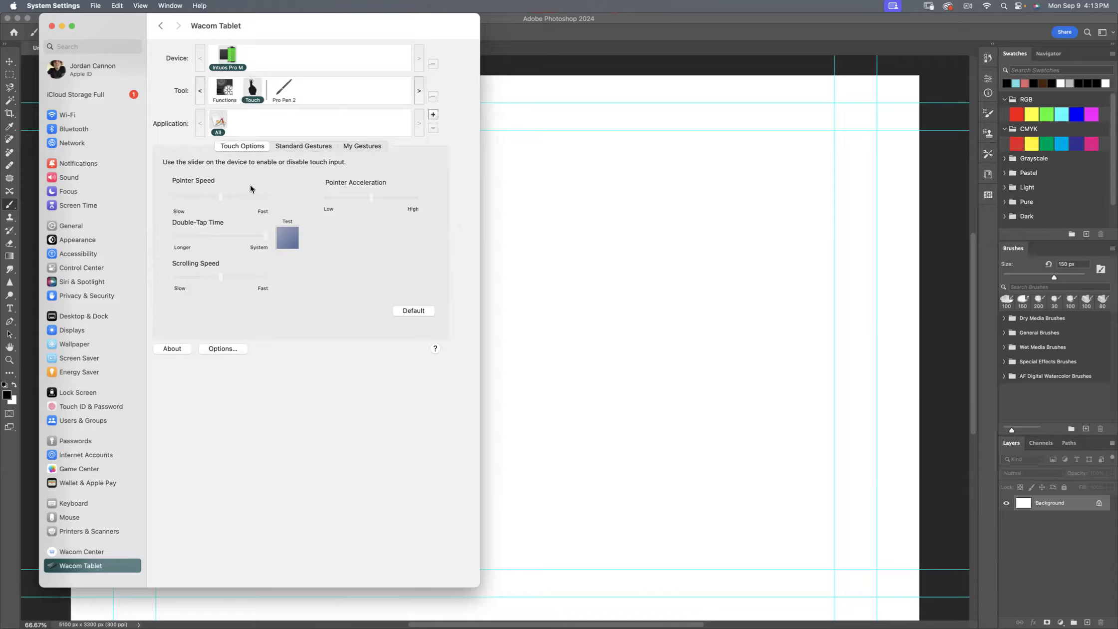
{"action": "left_click", "coordinate": [293, 145]}
{"action": "left_click", "coordinate": [362, 145]}
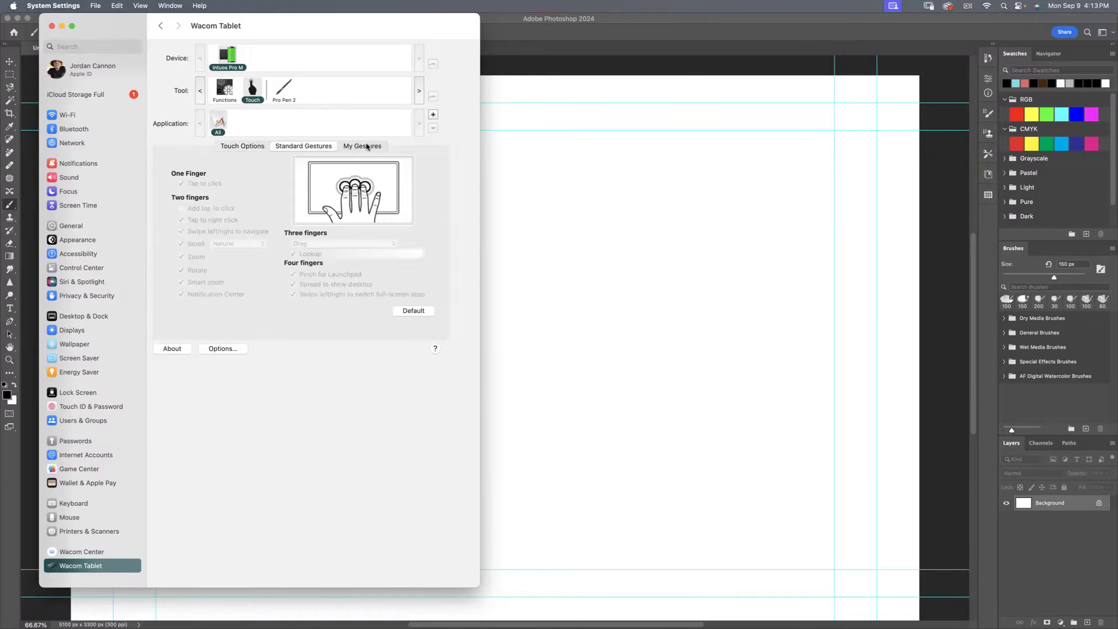
{"action": "left_click", "coordinate": [253, 145]}
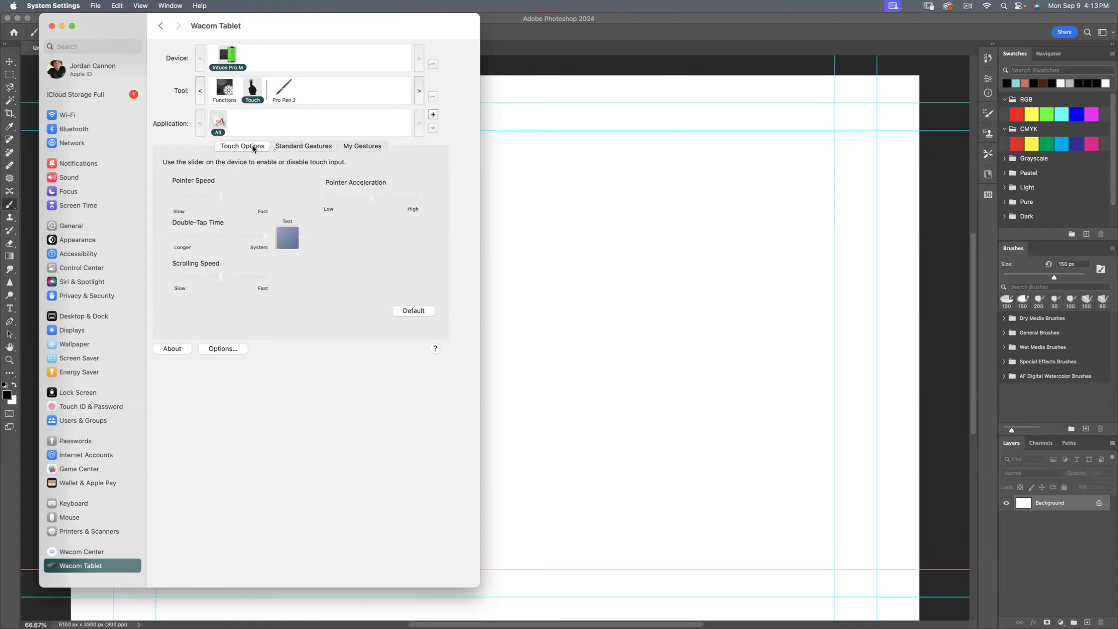
{"action": "left_click", "coordinate": [299, 147]}
{"action": "left_click", "coordinate": [372, 147]}
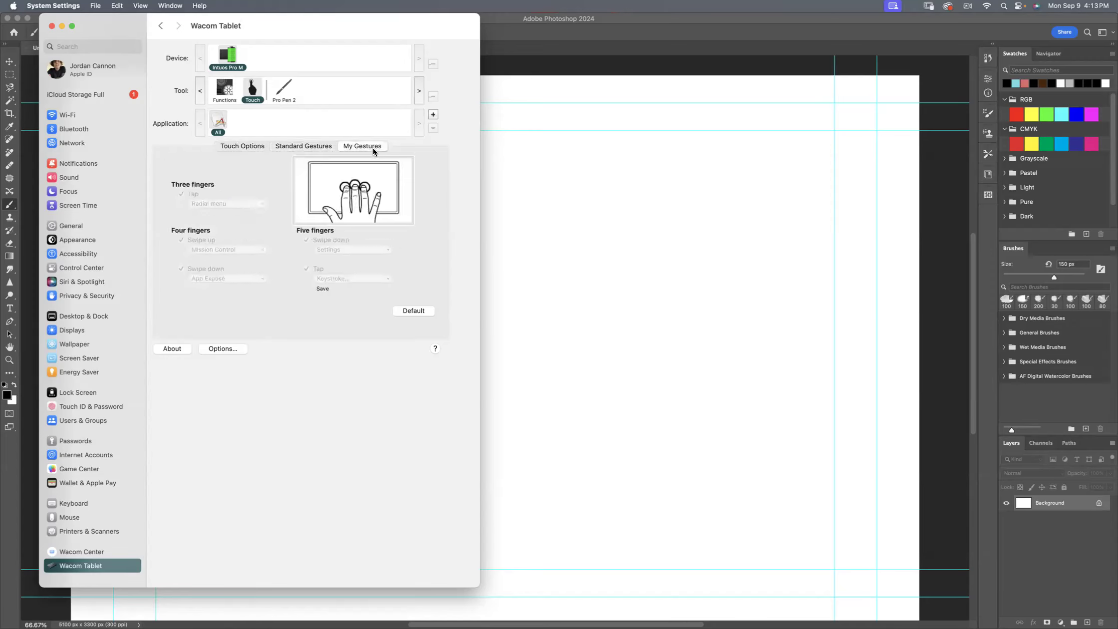
{"action": "left_click", "coordinate": [239, 146]}
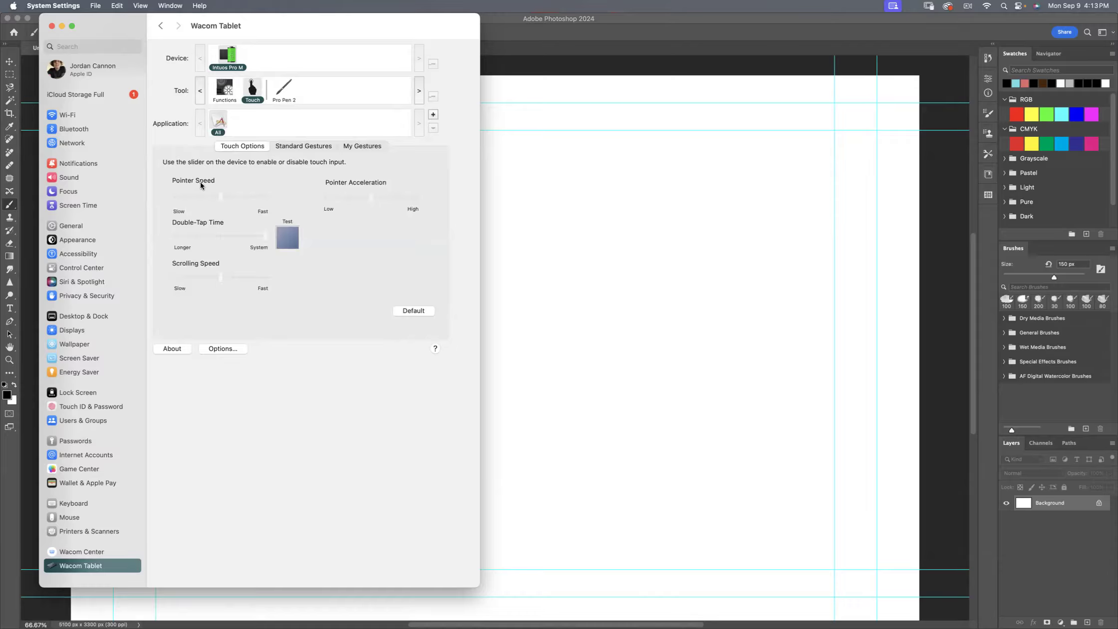
Step: Inspect the Pro Pen 2's pressure profile and the functions assignable to its upper side button
{"action": "left_click", "coordinate": [283, 90]}
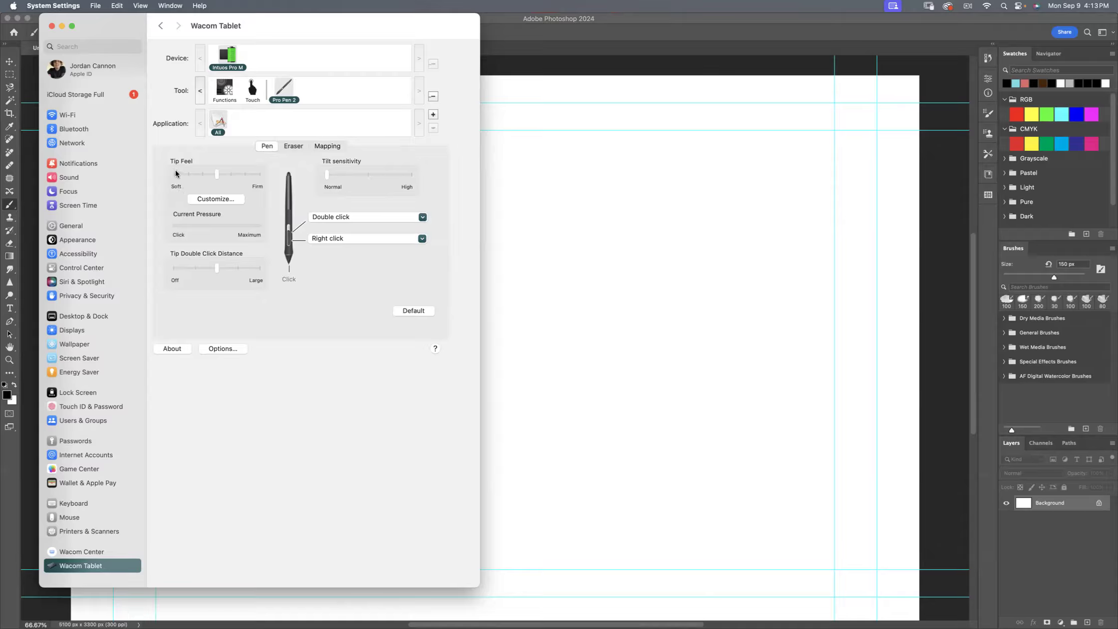
{"action": "mouse_move", "coordinate": [179, 173]}
{"action": "left_click", "coordinate": [209, 199]}
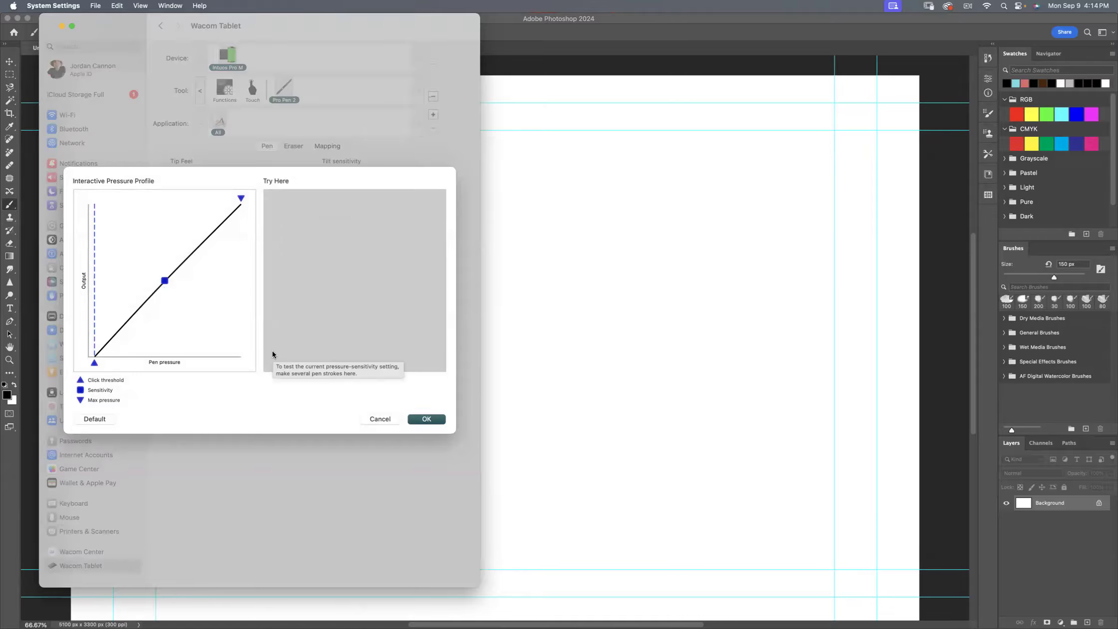
{"action": "left_click", "coordinate": [427, 419]}
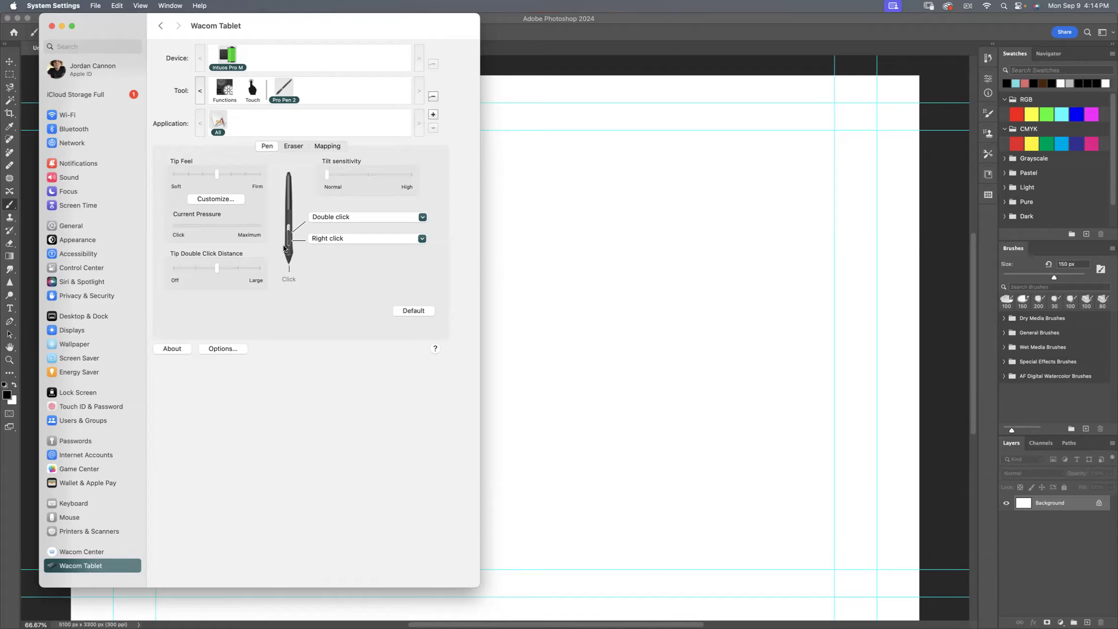
{"action": "left_click", "coordinate": [326, 218]}
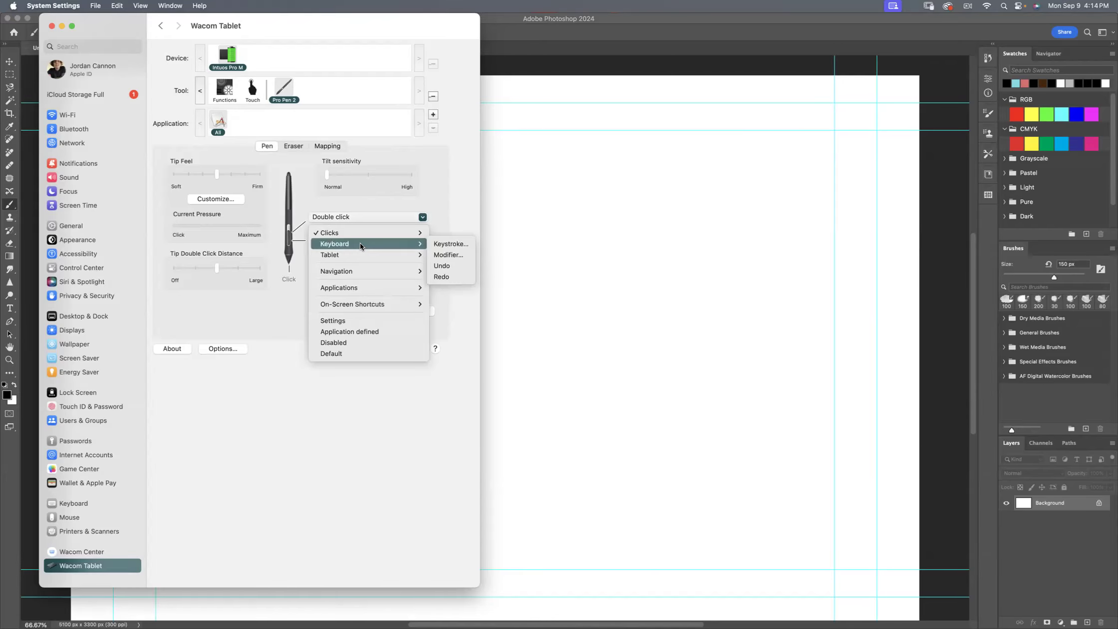
{"action": "mouse_move", "coordinate": [343, 252]}
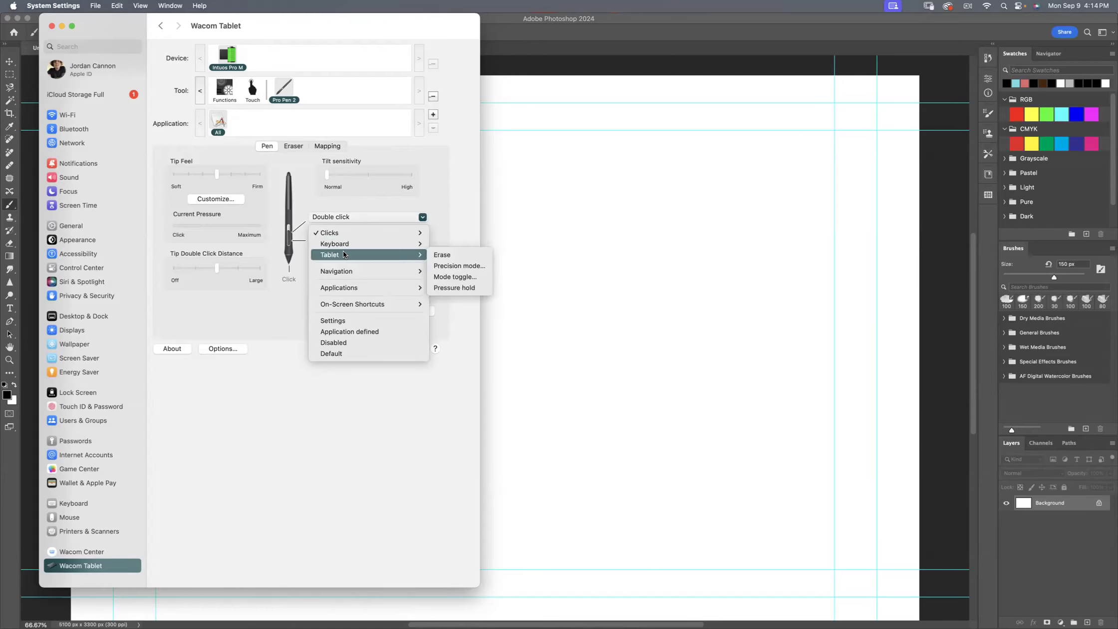
{"action": "left_click", "coordinate": [273, 372]}
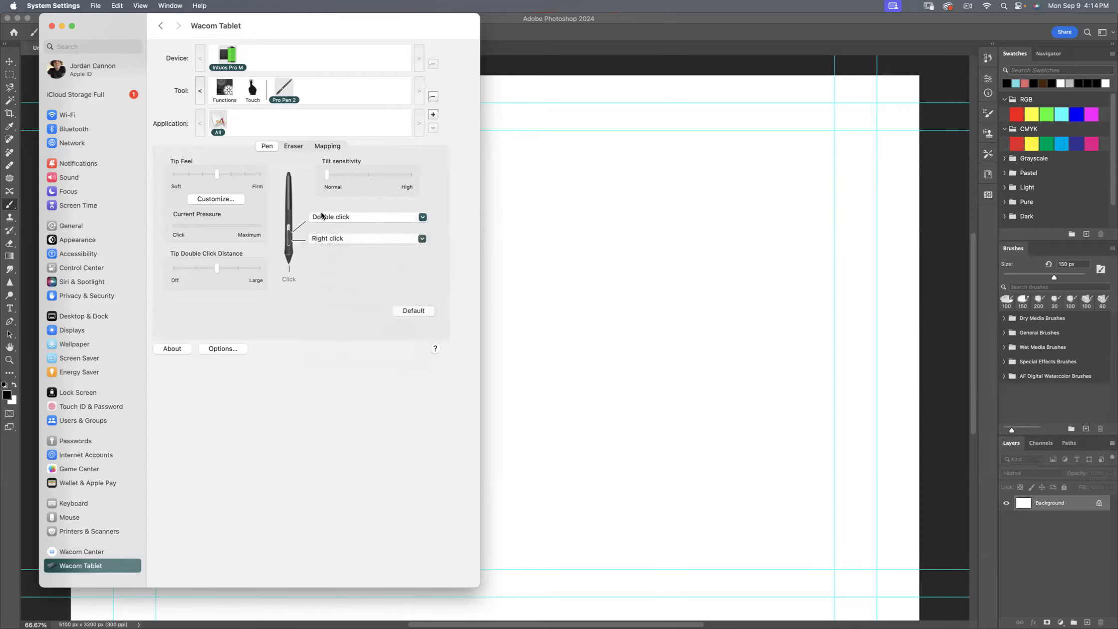
Step: Examine the Pro Pen 2's eraser function choices and tablet mapping, and close the tablet settings
{"action": "left_click", "coordinate": [290, 148]}
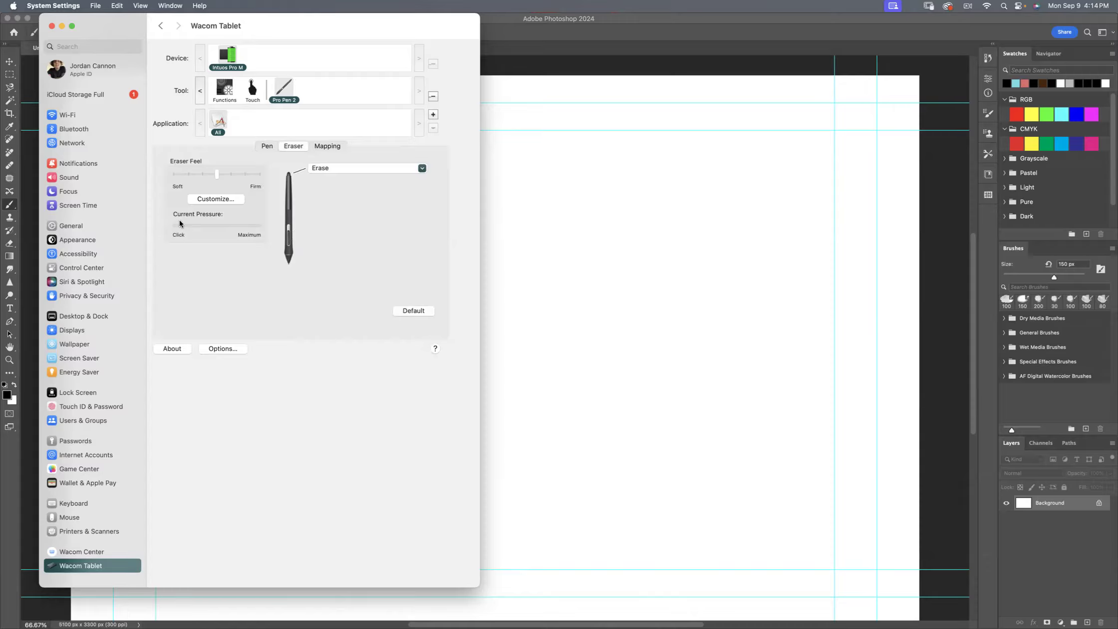
{"action": "left_click", "coordinate": [324, 169]}
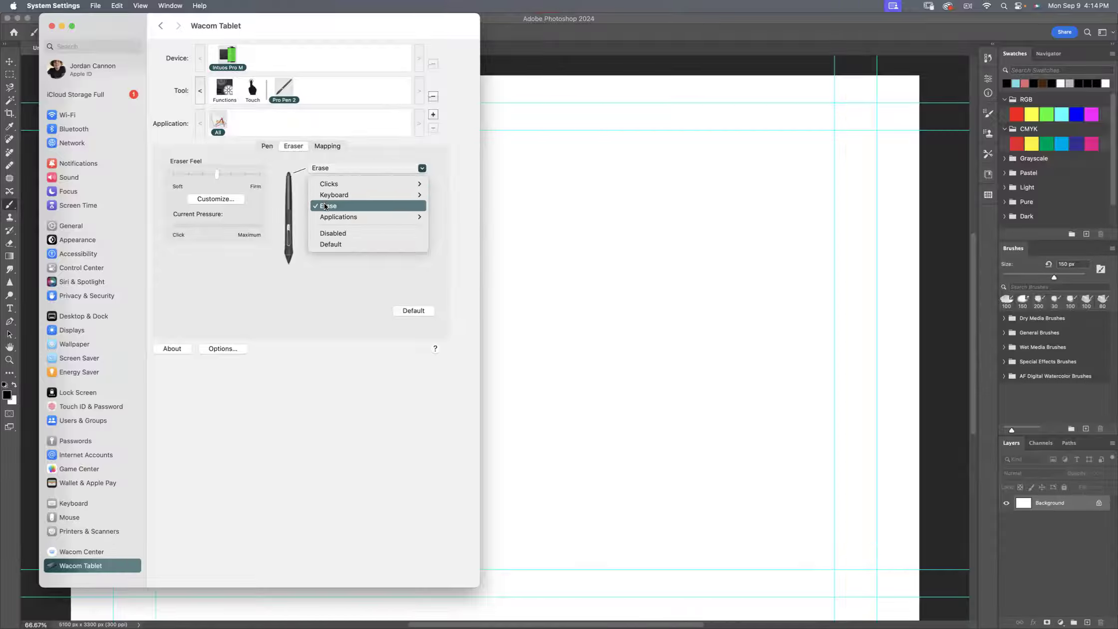
{"action": "left_click", "coordinate": [296, 305]}
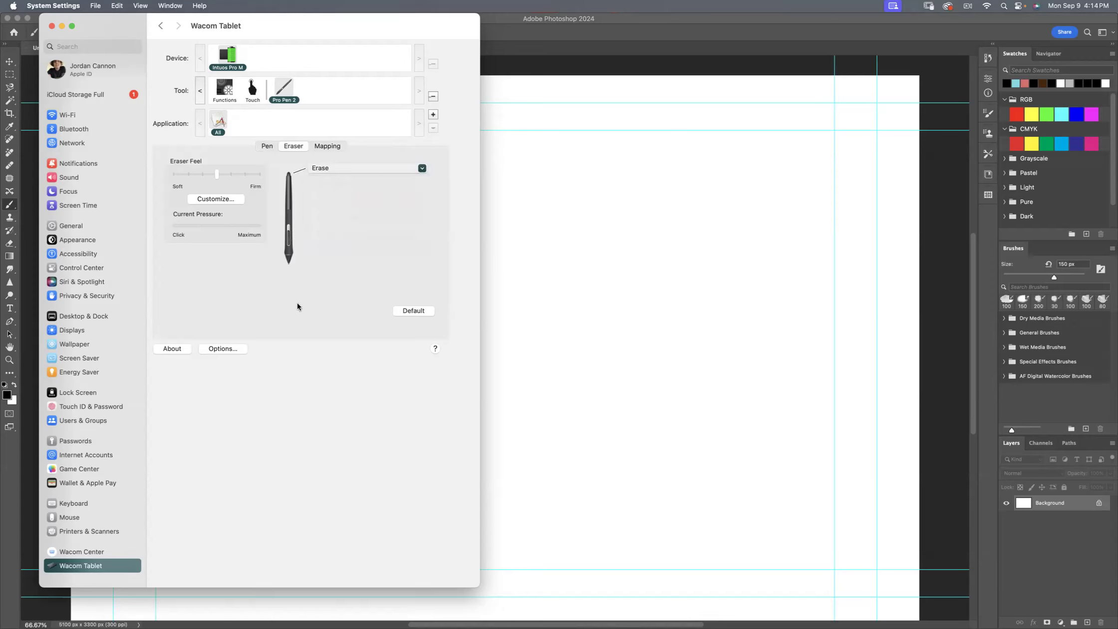
{"action": "left_click", "coordinate": [327, 146]}
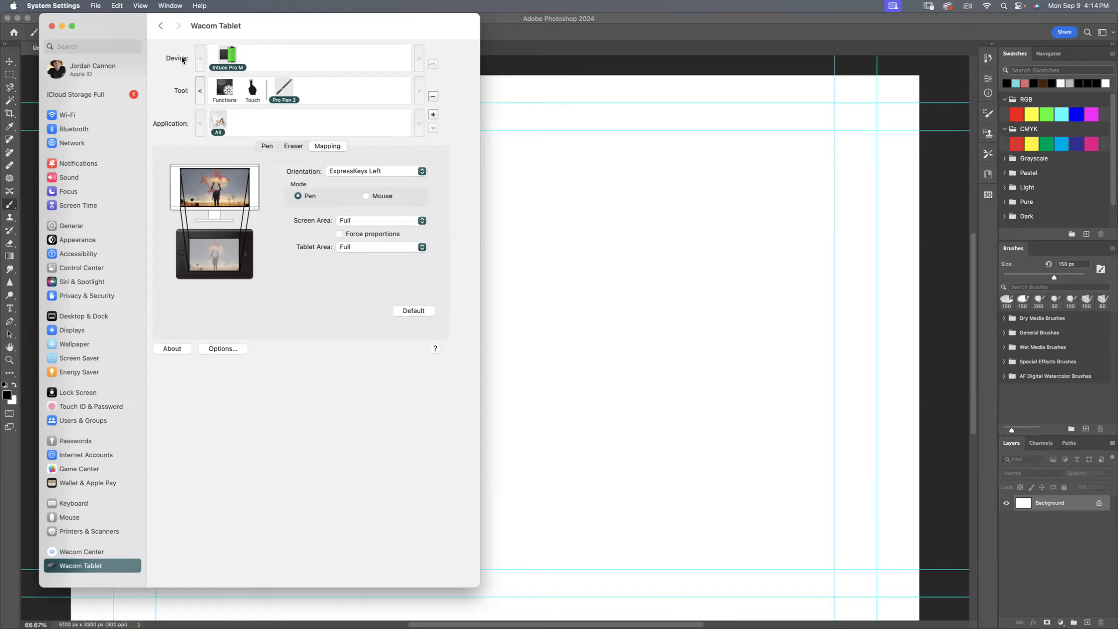
{"action": "left_click", "coordinate": [52, 26]}
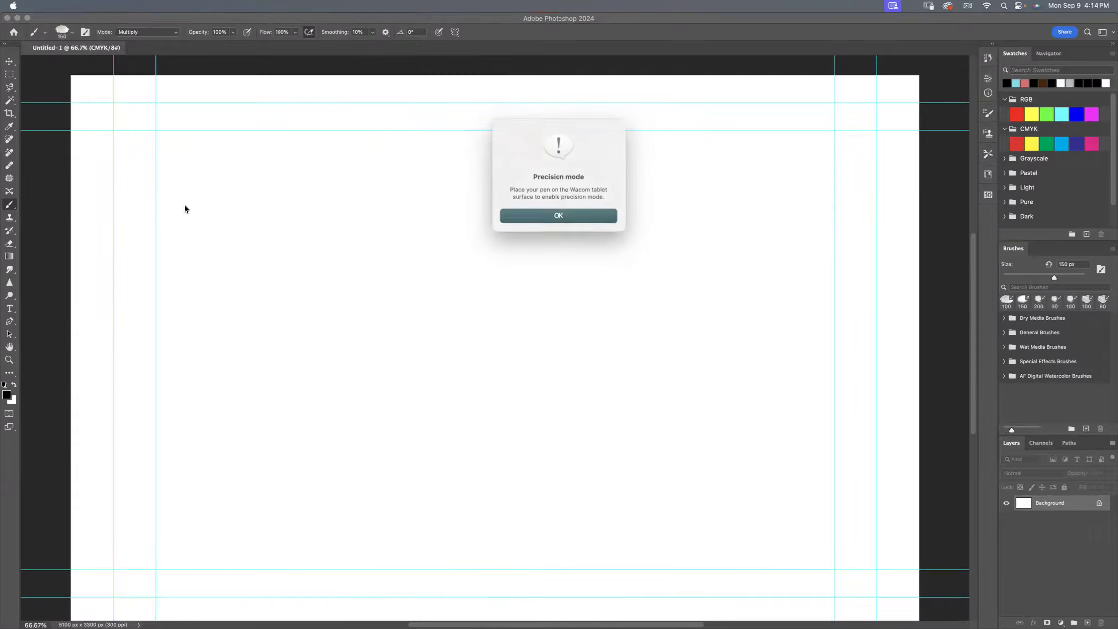
Step: In precision mode, paint a looping 150 px scribble on the canvas and overlay it with a thinner 25 px scribble
{"action": "left_click", "coordinate": [560, 216]}
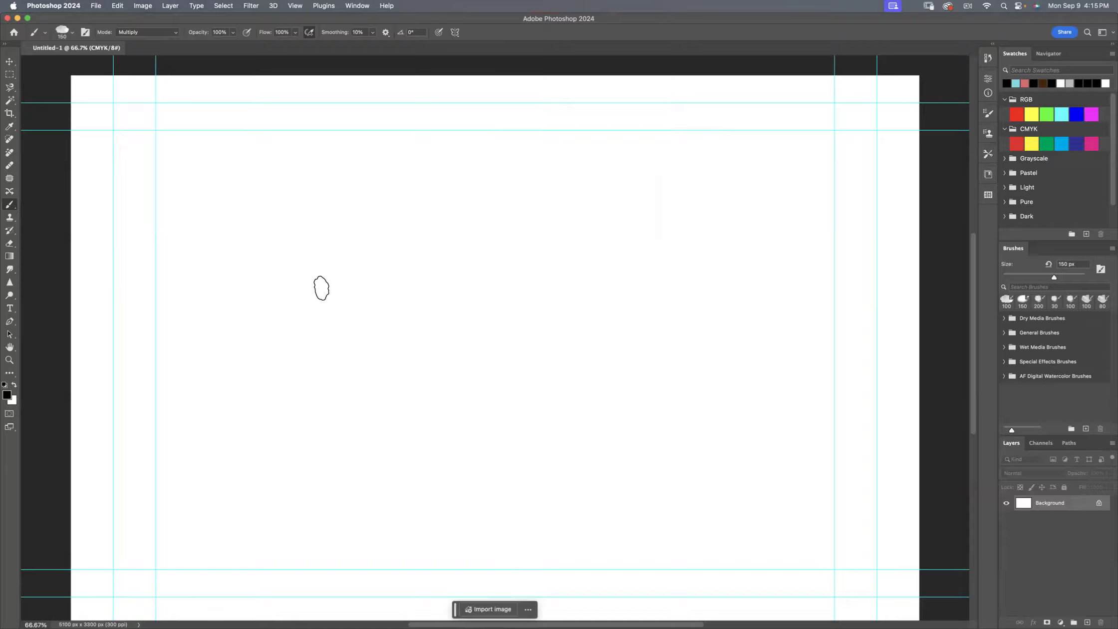
{"action": "mouse_move", "coordinate": [321, 288]}
{"action": "left_mouse_down"}
{"action": "mouse_move", "coordinate": [335, 283]}
{"action": "mouse_move", "coordinate": [351, 296]}
{"action": "mouse_move", "coordinate": [363, 284]}
{"action": "mouse_move", "coordinate": [370, 299]}
{"action": "mouse_move", "coordinate": [339, 311]}
{"action": "mouse_move", "coordinate": [358, 277]}
{"action": "mouse_move", "coordinate": [374, 325]}
{"action": "mouse_move", "coordinate": [402, 280]}
{"action": "mouse_move", "coordinate": [408, 312]}
{"action": "mouse_move", "coordinate": [426, 288]}
{"action": "mouse_move", "coordinate": [367, 309]}
{"action": "mouse_move", "coordinate": [432, 320]}
{"action": "mouse_move", "coordinate": [387, 335]}
{"action": "mouse_move", "coordinate": [395, 351]}
{"action": "mouse_move", "coordinate": [406, 300]}
{"action": "mouse_move", "coordinate": [390, 296]}
{"action": "mouse_move", "coordinate": [405, 279]}
{"action": "left_mouse_up"}
{"action": "key", "text": "bracketleft"}
{"action": "key", "text": "bracketleft"}
{"action": "key", "text": "bracketleft"}
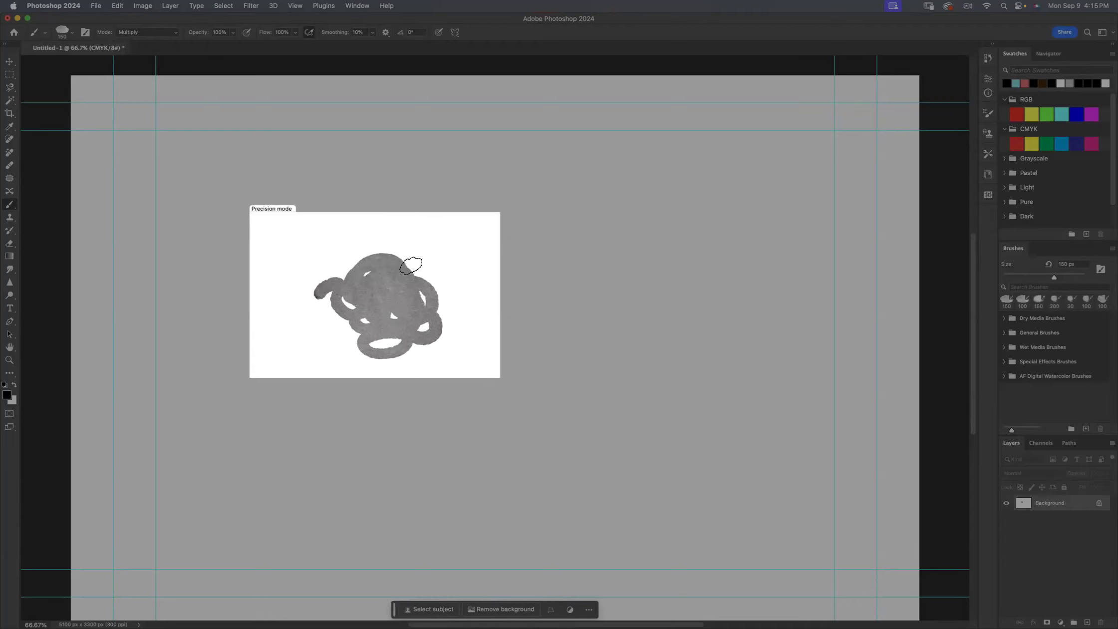
{"action": "key", "text": "bracketleft"}
{"action": "key", "text": "bracketleft"}
{"action": "key", "text": "bracketleft"}
{"action": "key", "text": "bracketleft"}
{"action": "key", "text": "bracketleft"}
{"action": "key", "text": "bracketleft"}
{"action": "key", "text": "bracketleft"}
{"action": "mouse_move", "coordinate": [433, 252]}
{"action": "left_mouse_down"}
{"action": "mouse_move", "coordinate": [443, 292]}
{"action": "mouse_move", "coordinate": [385, 317]}
{"action": "mouse_move", "coordinate": [428, 290]}
{"action": "mouse_move", "coordinate": [347, 312]}
{"action": "mouse_move", "coordinate": [420, 297]}
{"action": "mouse_move", "coordinate": [324, 302]}
{"action": "mouse_move", "coordinate": [328, 289]}
{"action": "mouse_move", "coordinate": [382, 322]}
{"action": "mouse_move", "coordinate": [399, 299]}
{"action": "mouse_move", "coordinate": [390, 287]}
{"action": "left_mouse_up"}
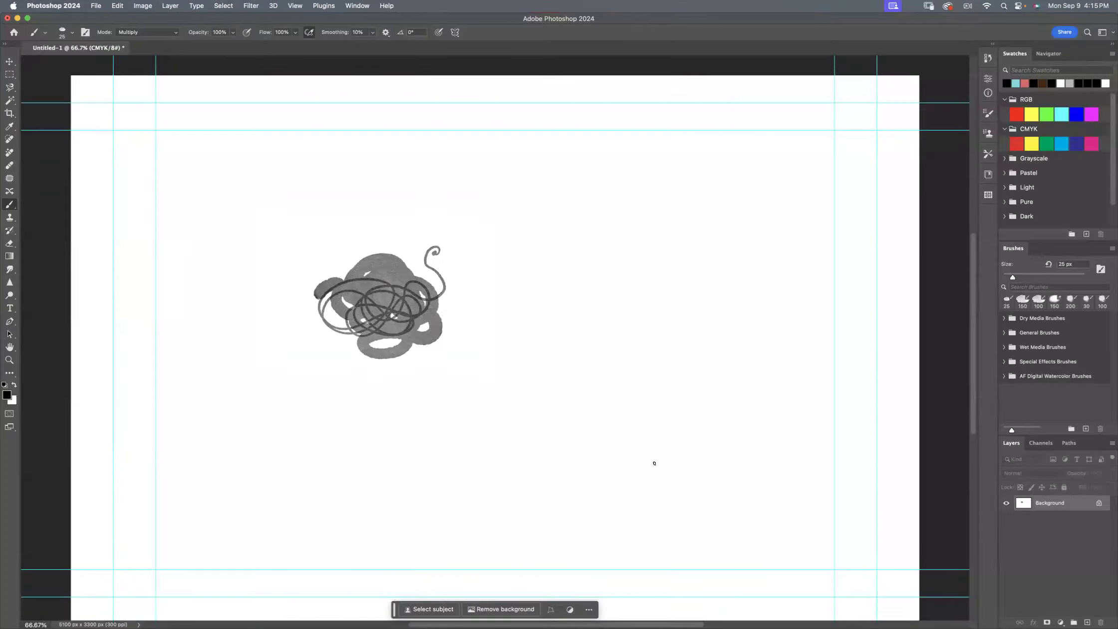
Step: Undo the thin scribble and erase the broad scribble with the pen's eraser
{"action": "key", "text": "super+z"}
{"action": "left_click", "coordinate": [450, 436], "text": "super"}
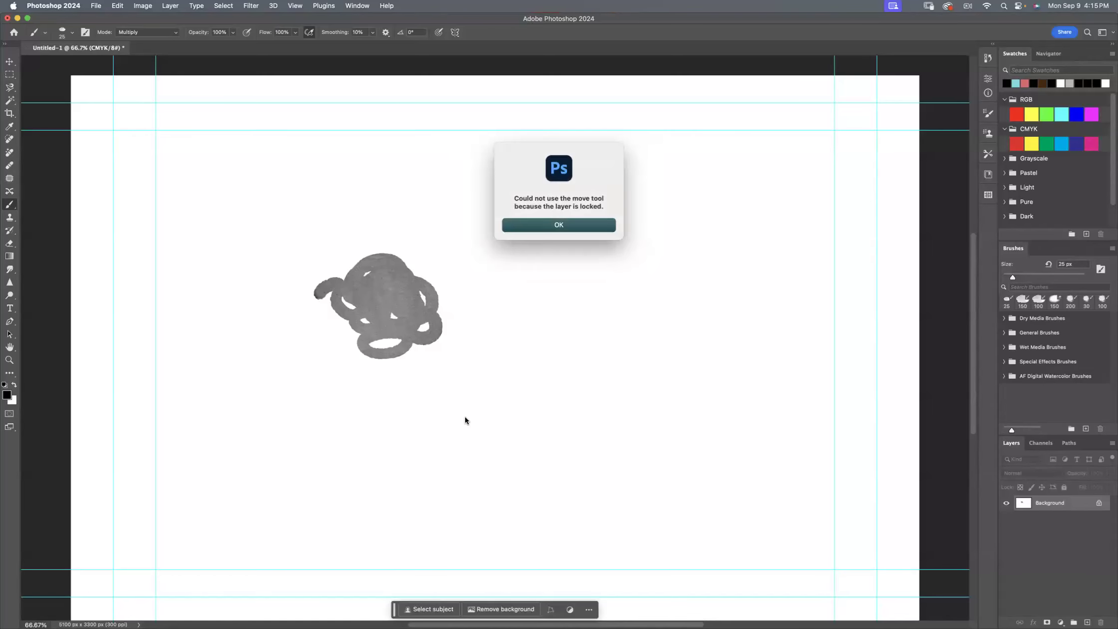
{"action": "left_click", "coordinate": [563, 228]}
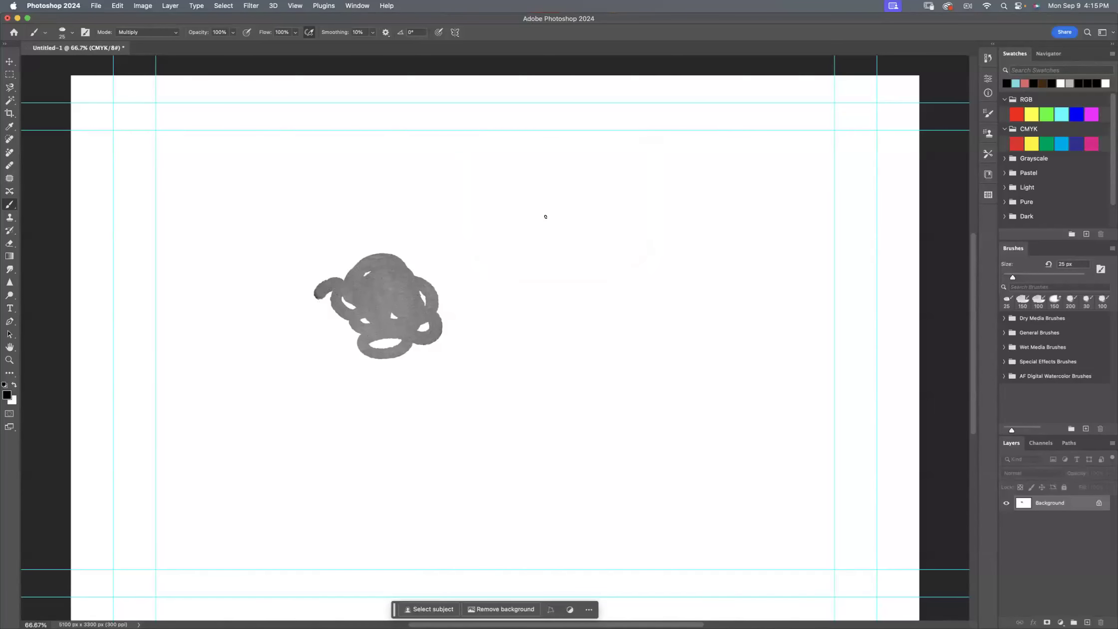
{"action": "mouse_move", "coordinate": [349, 294]}
{"action": "left_mouse_down"}
{"action": "mouse_move", "coordinate": [345, 273]}
{"action": "mouse_move", "coordinate": [400, 262]}
{"action": "mouse_move", "coordinate": [302, 329]}
{"action": "mouse_move", "coordinate": [320, 285]}
{"action": "left_mouse_up"}
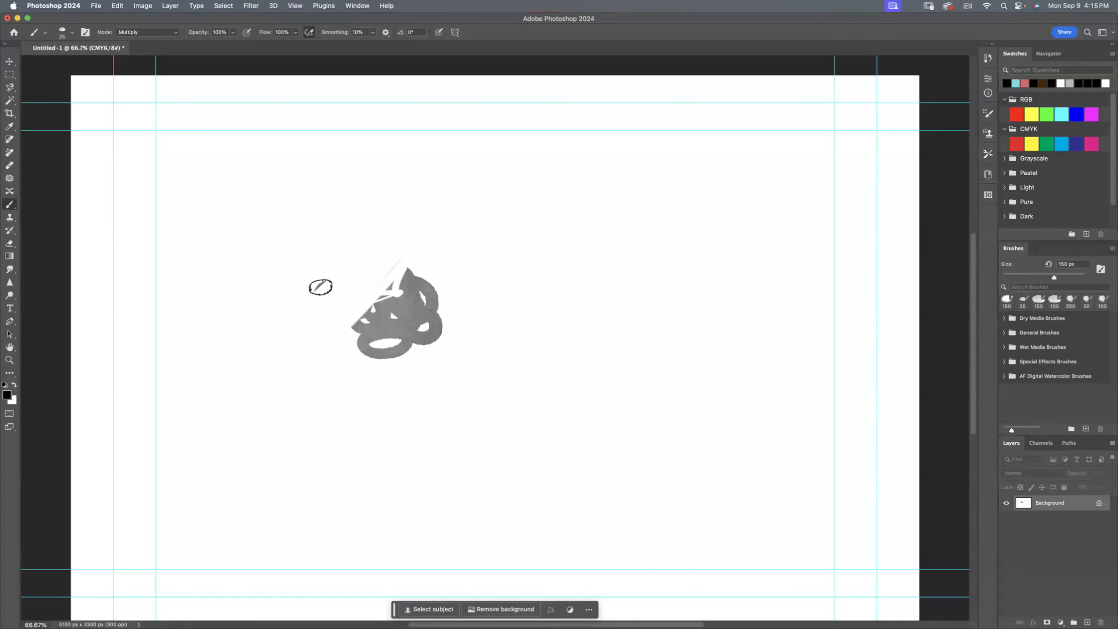
{"action": "mouse_move", "coordinate": [365, 350]}
{"action": "left_mouse_down"}
{"action": "mouse_move", "coordinate": [438, 286]}
{"action": "mouse_move", "coordinate": [442, 320]}
{"action": "left_mouse_up"}
Step: Draw overlapping thin 25 px loops inside and outside precision mode, and undo the test strokes
{"action": "left_click_drag", "start_coordinate": [354, 387], "coordinate": [365, 379]}
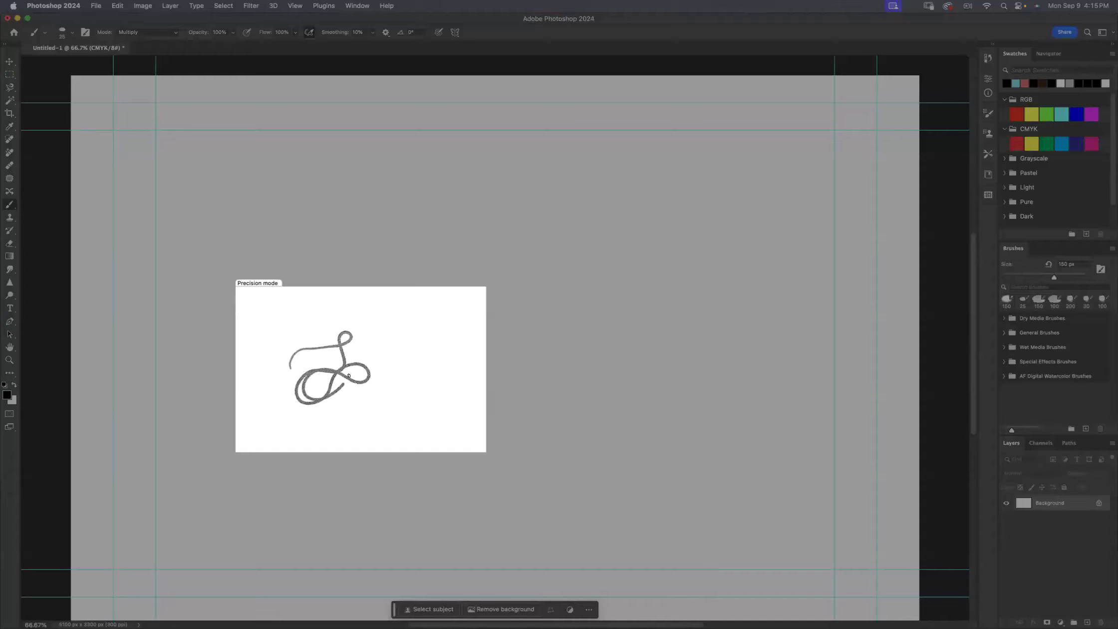
{"action": "mouse_move", "coordinate": [344, 382]}
{"action": "left_mouse_down"}
{"action": "mouse_move", "coordinate": [706, 355]}
{"action": "mouse_move", "coordinate": [282, 450]}
{"action": "mouse_move", "coordinate": [247, 365]}
{"action": "mouse_move", "coordinate": [280, 379]}
{"action": "mouse_move", "coordinate": [439, 349]}
{"action": "mouse_move", "coordinate": [551, 392]}
{"action": "mouse_move", "coordinate": [460, 341]}
{"action": "left_mouse_up"}
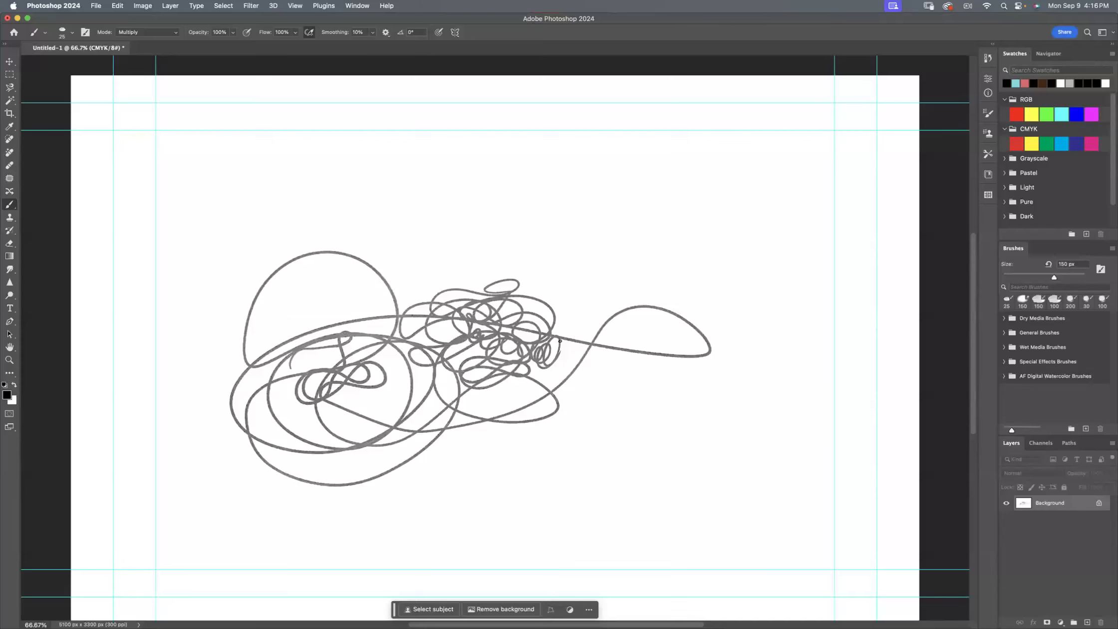
{"action": "mouse_move", "coordinate": [801, 446]}
{"action": "left_mouse_down"}
{"action": "mouse_move", "coordinate": [661, 332]}
{"action": "mouse_move", "coordinate": [440, 299]}
{"action": "mouse_move", "coordinate": [566, 235]}
{"action": "mouse_move", "coordinate": [469, 464]}
{"action": "mouse_move", "coordinate": [500, 380]}
{"action": "left_mouse_up"}
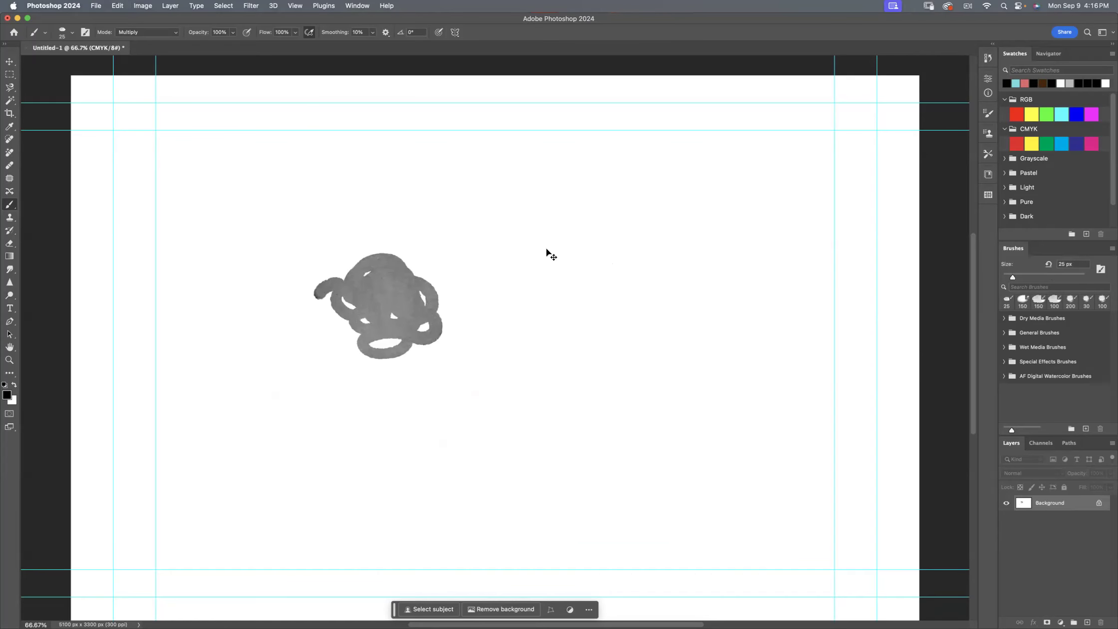
{"action": "key", "text": "super+z"}
Step: Set the brush smoothing to 55% and enlarge the brush to 175 px
{"action": "left_click", "coordinate": [372, 33]}
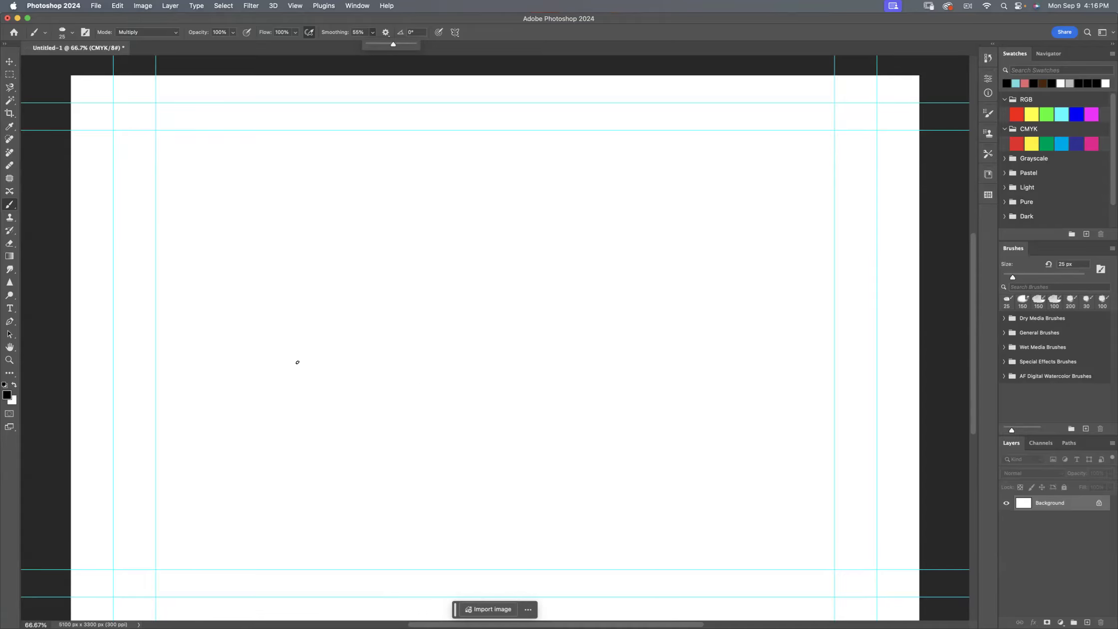
{"action": "key", "text": "bracketright"}
{"action": "key", "text": "bracketright"}
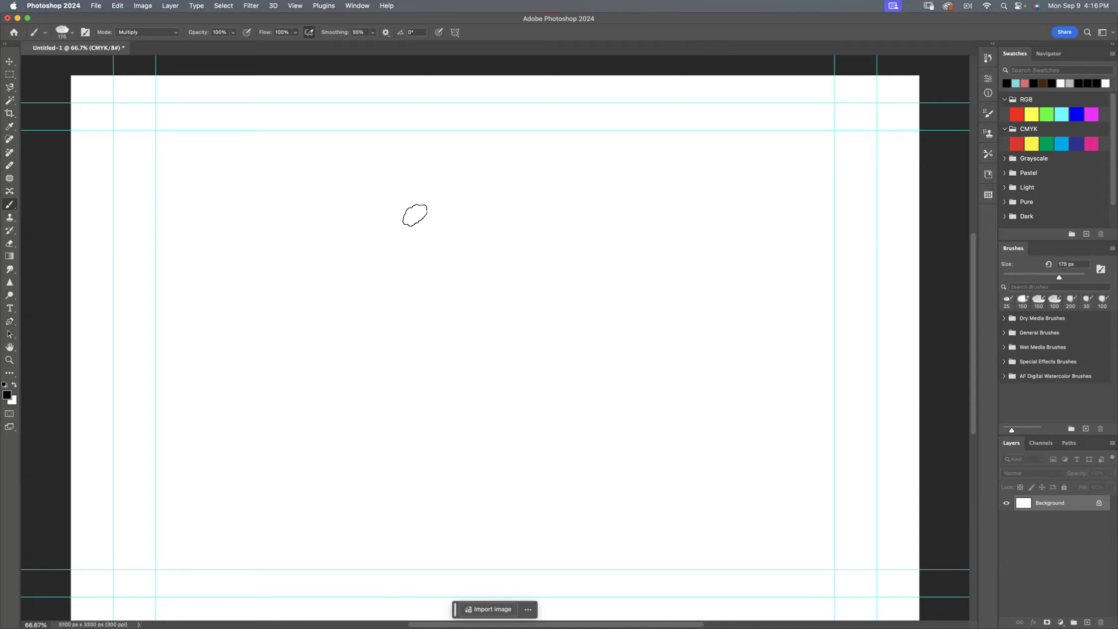
Step: Paint large sweeping test curves across the canvas with the 175 px brush at 55% smoothing, and undo them all
{"action": "mouse_move", "coordinate": [423, 193]}
{"action": "left_mouse_down"}
{"action": "mouse_move", "coordinate": [392, 192]}
{"action": "mouse_move", "coordinate": [334, 264]}
{"action": "mouse_move", "coordinate": [356, 384]}
{"action": "mouse_move", "coordinate": [523, 419]}
{"action": "mouse_move", "coordinate": [561, 264]}
{"action": "mouse_move", "coordinate": [441, 189]}
{"action": "mouse_move", "coordinate": [372, 220]}
{"action": "mouse_move", "coordinate": [395, 344]}
{"action": "mouse_move", "coordinate": [605, 372]}
{"action": "mouse_move", "coordinate": [547, 452]}
{"action": "mouse_move", "coordinate": [220, 508]}
{"action": "mouse_move", "coordinate": [351, 516]}
{"action": "left_mouse_up"}
{"action": "left_click_drag", "start_coordinate": [160, 265], "coordinate": [219, 378]}
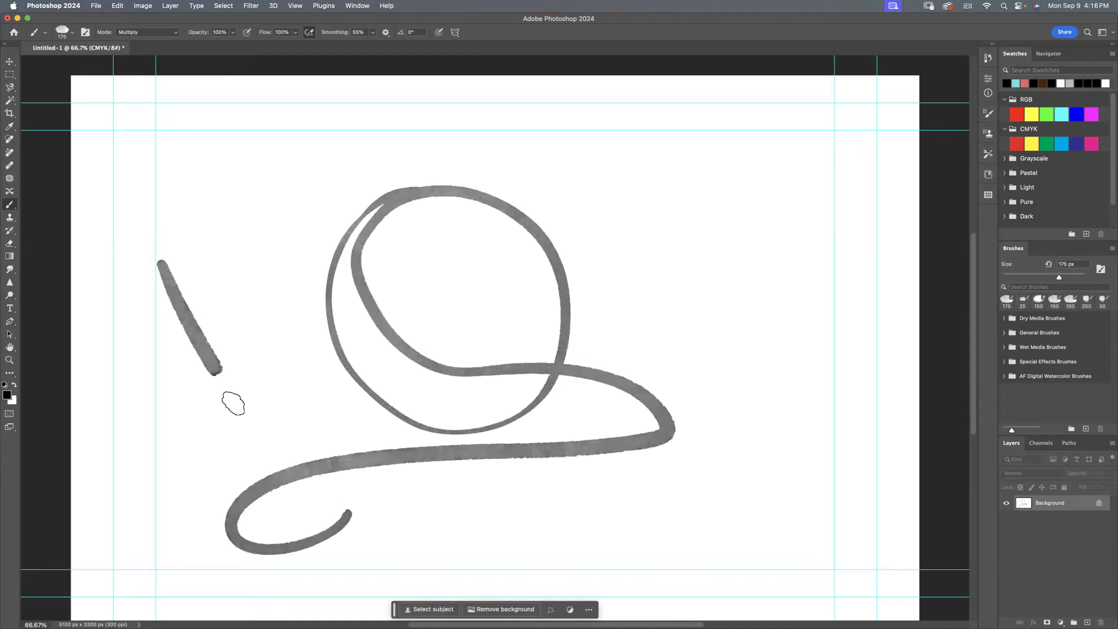
{"action": "mouse_move", "coordinate": [119, 308]}
{"action": "left_mouse_down"}
{"action": "mouse_move", "coordinate": [182, 239]}
{"action": "mouse_move", "coordinate": [283, 164]}
{"action": "mouse_move", "coordinate": [336, 217]}
{"action": "mouse_move", "coordinate": [344, 323]}
{"action": "mouse_move", "coordinate": [242, 406]}
{"action": "mouse_move", "coordinate": [332, 399]}
{"action": "mouse_move", "coordinate": [462, 434]}
{"action": "mouse_move", "coordinate": [704, 434]}
{"action": "mouse_move", "coordinate": [574, 312]}
{"action": "mouse_move", "coordinate": [644, 359]}
{"action": "left_mouse_up"}
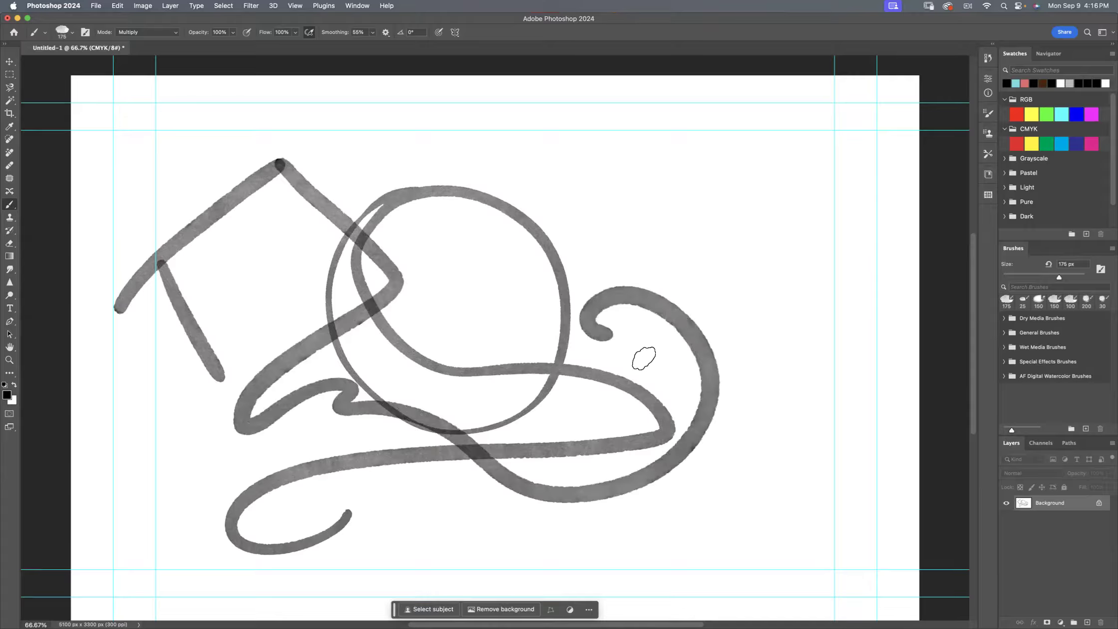
{"action": "key", "text": "super+z"}
{"action": "key", "text": "super+z"}
{"action": "key", "text": "super+z"}
{"action": "key", "text": "super+z"}
{"action": "key", "text": "super+z"}
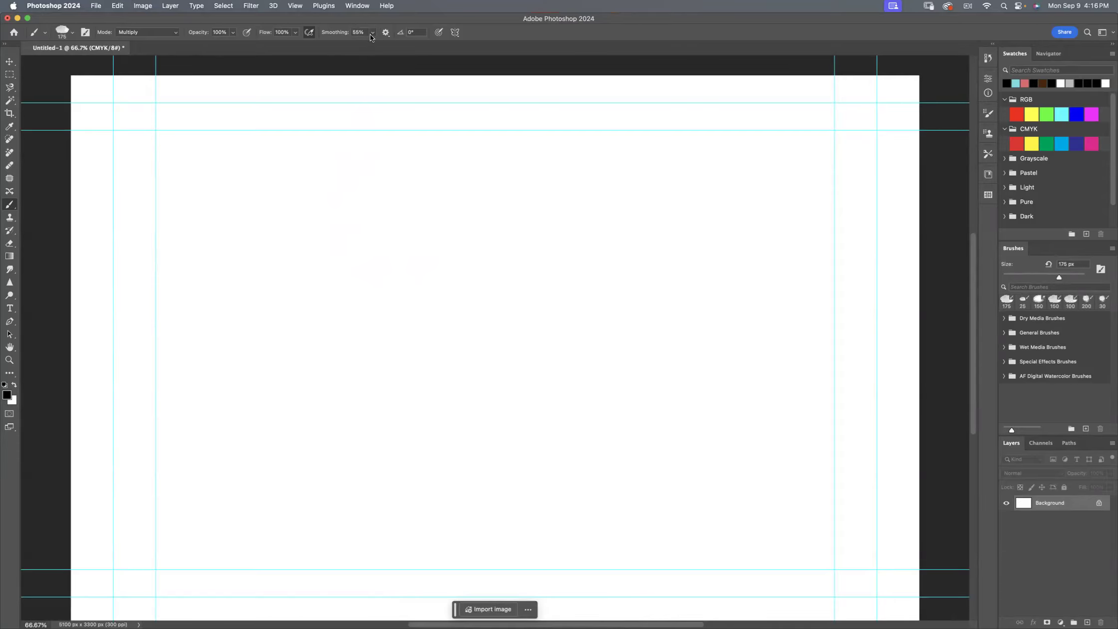
Step: Set the brush smoothing to 0% and paint a test dot, a sweeping curve and three large ovals on the canvas
{"action": "left_click_drag", "start_coordinate": [373, 44], "coordinate": [321, 67]}
{"action": "left_click", "coordinate": [394, 288]}
{"action": "mouse_move", "coordinate": [403, 236]}
{"action": "left_mouse_down"}
{"action": "mouse_move", "coordinate": [420, 224]}
{"action": "mouse_move", "coordinate": [649, 252]}
{"action": "mouse_move", "coordinate": [649, 277]}
{"action": "left_mouse_up"}
{"action": "mouse_move", "coordinate": [543, 319]}
{"action": "left_mouse_down"}
{"action": "mouse_move", "coordinate": [512, 312]}
{"action": "mouse_move", "coordinate": [567, 456]}
{"action": "mouse_move", "coordinate": [532, 317]}
{"action": "mouse_move", "coordinate": [474, 349]}
{"action": "left_mouse_up"}
{"action": "mouse_move", "coordinate": [349, 360]}
{"action": "left_mouse_down"}
{"action": "mouse_move", "coordinate": [254, 444]}
{"action": "mouse_move", "coordinate": [458, 452]}
{"action": "mouse_move", "coordinate": [295, 382]}
{"action": "mouse_move", "coordinate": [270, 410]}
{"action": "left_mouse_up"}
{"action": "mouse_move", "coordinate": [308, 185]}
{"action": "left_mouse_down"}
{"action": "mouse_move", "coordinate": [185, 242]}
{"action": "mouse_move", "coordinate": [338, 280]}
{"action": "mouse_move", "coordinate": [255, 186]}
{"action": "left_mouse_up"}
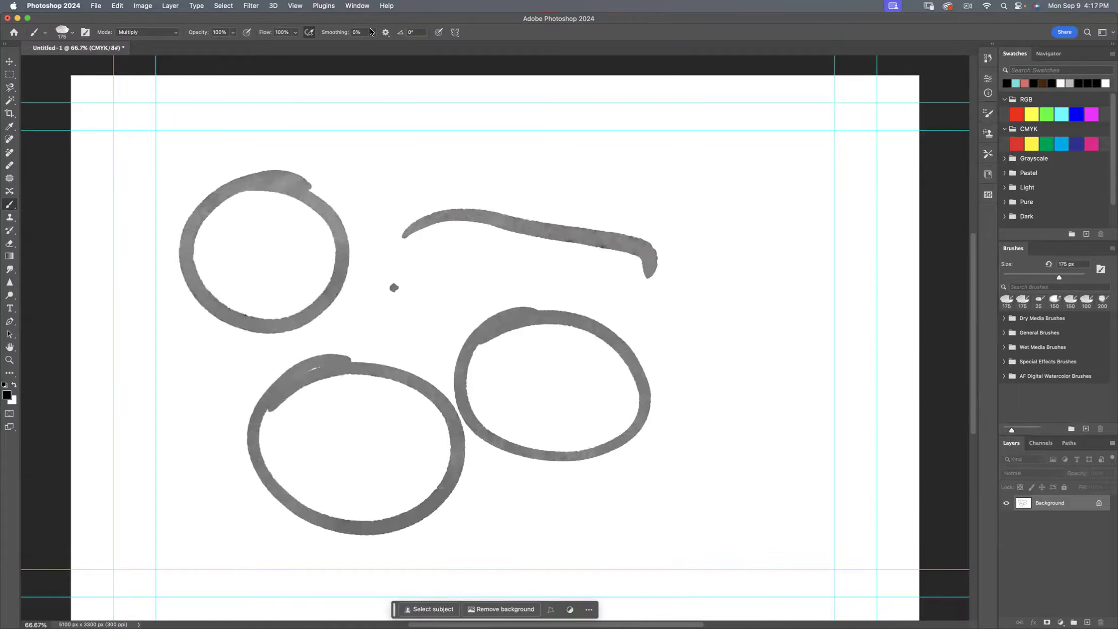
Step: Undo the dot, curve and ovals painted without smoothing
{"action": "key", "text": "ctrl+z"}
{"action": "key", "text": "ctrl+z"}
{"action": "key", "text": "ctrl+z"}
{"action": "key", "text": "ctrl+z"}
{"action": "key", "text": "ctrl+z"}
{"action": "key", "text": "ctrl+z"}
{"action": "key", "text": "ctrl+z"}
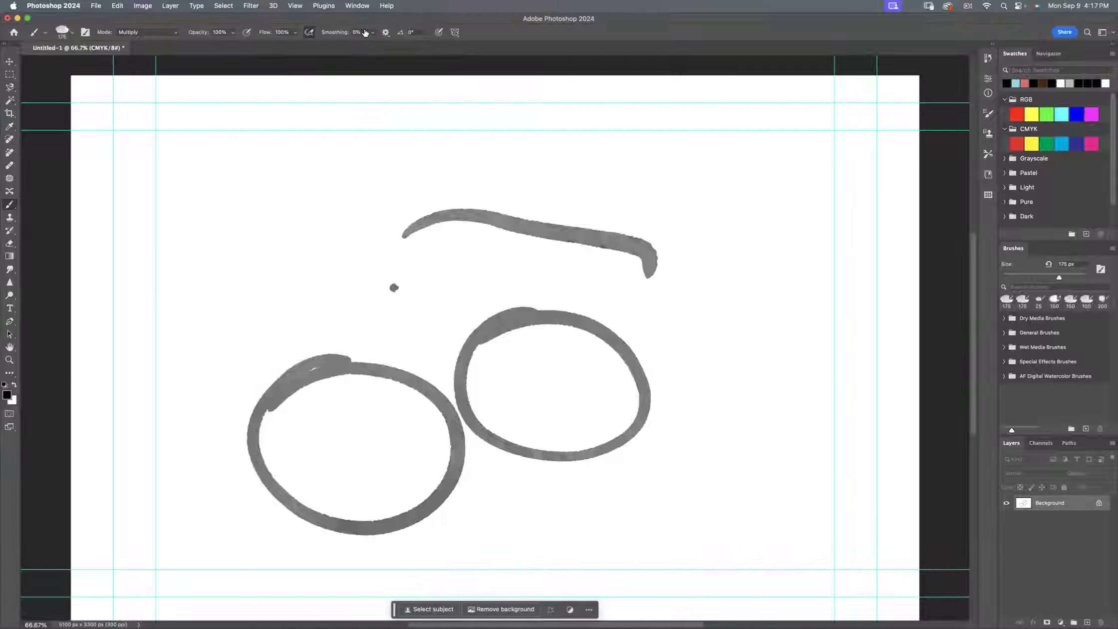
{"action": "key", "text": "ctrl+z"}
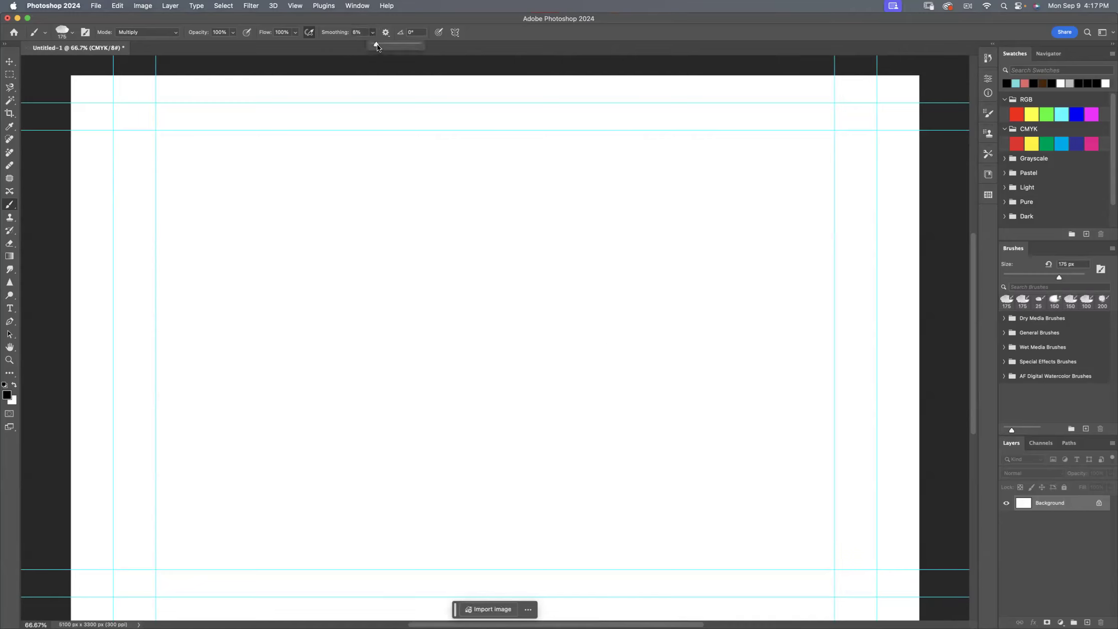
Step: Raise the brush smoothing moderately and paint a large circle, short curves, a wavy stroke and a sweeping outer arc
{"action": "mouse_move", "coordinate": [412, 200]}
{"action": "left_mouse_down"}
{"action": "mouse_move", "coordinate": [332, 232]}
{"action": "mouse_move", "coordinate": [322, 385]}
{"action": "mouse_move", "coordinate": [517, 419]}
{"action": "mouse_move", "coordinate": [504, 247]}
{"action": "mouse_move", "coordinate": [357, 212]}
{"action": "mouse_move", "coordinate": [313, 334]}
{"action": "mouse_move", "coordinate": [392, 434]}
{"action": "mouse_move", "coordinate": [524, 423]}
{"action": "left_mouse_up"}
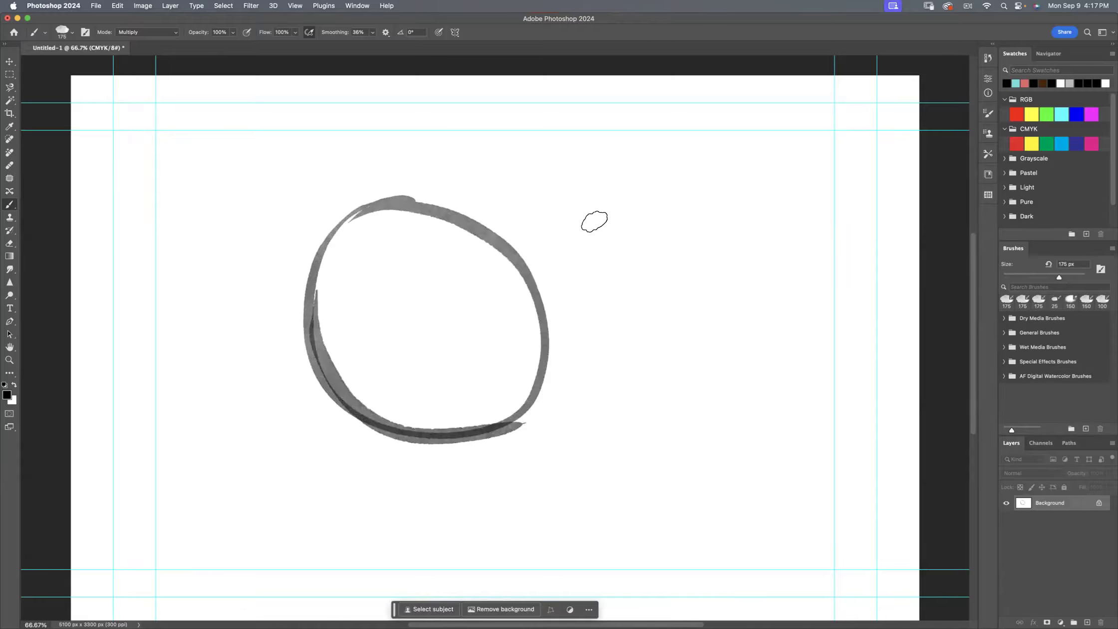
{"action": "left_click_drag", "start_coordinate": [589, 211], "coordinate": [627, 216]}
{"action": "mouse_move", "coordinate": [634, 228]}
{"action": "left_mouse_down"}
{"action": "mouse_move", "coordinate": [699, 299]}
{"action": "mouse_move", "coordinate": [612, 322]}
{"action": "mouse_move", "coordinate": [604, 337]}
{"action": "left_mouse_up"}
{"action": "mouse_move", "coordinate": [604, 358]}
{"action": "left_mouse_down"}
{"action": "mouse_move", "coordinate": [636, 354]}
{"action": "mouse_move", "coordinate": [802, 425]}
{"action": "mouse_move", "coordinate": [689, 452]}
{"action": "mouse_move", "coordinate": [558, 441]}
{"action": "mouse_move", "coordinate": [527, 516]}
{"action": "mouse_move", "coordinate": [369, 529]}
{"action": "mouse_move", "coordinate": [217, 477]}
{"action": "mouse_move", "coordinate": [276, 188]}
{"action": "mouse_move", "coordinate": [581, 144]}
{"action": "mouse_move", "coordinate": [748, 207]}
{"action": "left_mouse_up"}
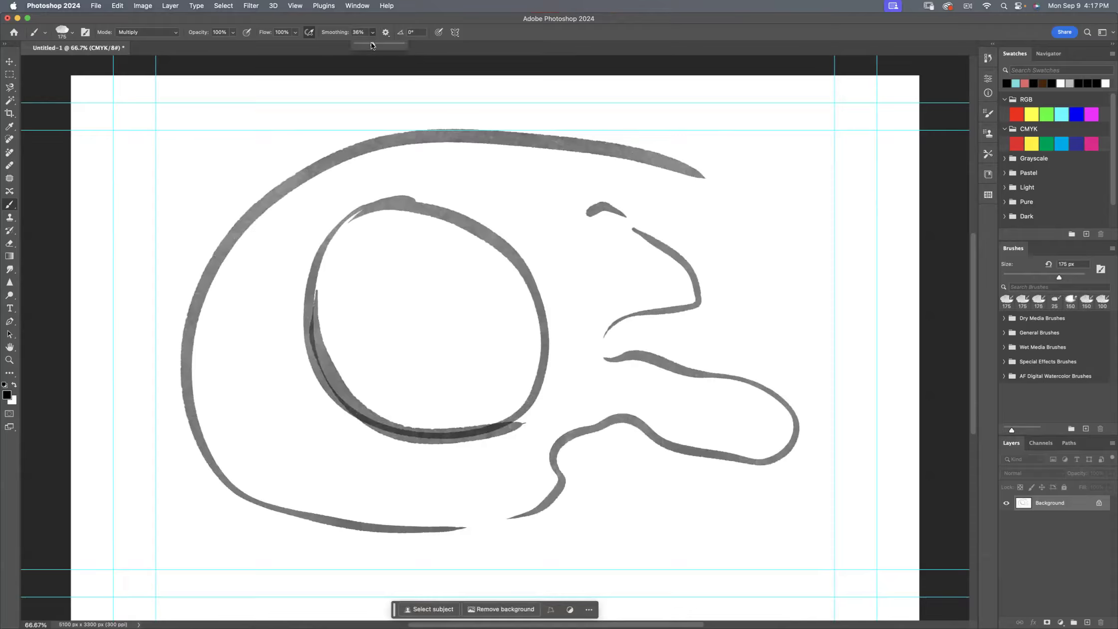
Step: Set the brush smoothing to 96% and paint another large loop around the circle
{"action": "left_click_drag", "start_coordinate": [397, 44], "coordinate": [402, 43]}
{"action": "mouse_move", "coordinate": [444, 177]}
{"action": "left_mouse_down"}
{"action": "mouse_move", "coordinate": [400, 175]}
{"action": "mouse_move", "coordinate": [294, 237]}
{"action": "mouse_move", "coordinate": [284, 310]}
{"action": "mouse_move", "coordinate": [310, 380]}
{"action": "mouse_move", "coordinate": [378, 439]}
{"action": "mouse_move", "coordinate": [489, 444]}
{"action": "mouse_move", "coordinate": [539, 369]}
{"action": "mouse_move", "coordinate": [477, 264]}
{"action": "left_mouse_up"}
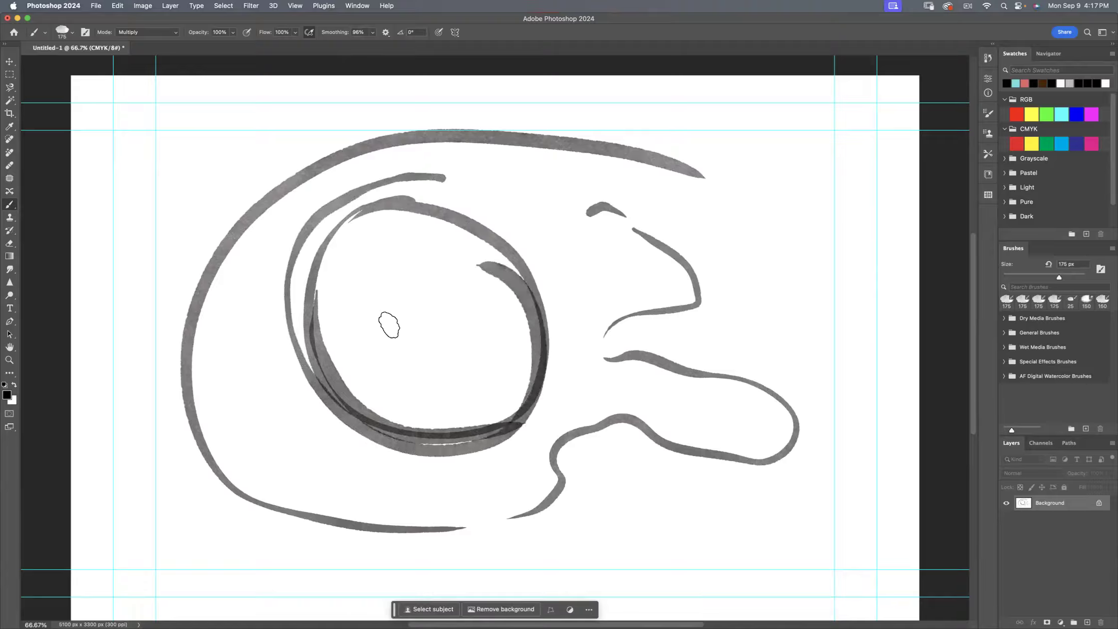
Step: Undo every smoothing test stroke until the canvas is blank
{"action": "key", "text": "super+z"}
{"action": "key", "text": "super+z"}
{"action": "key", "text": "super+z"}
{"action": "key", "text": "super+z"}
{"action": "key", "text": "super+z"}
{"action": "key", "text": "super+z"}
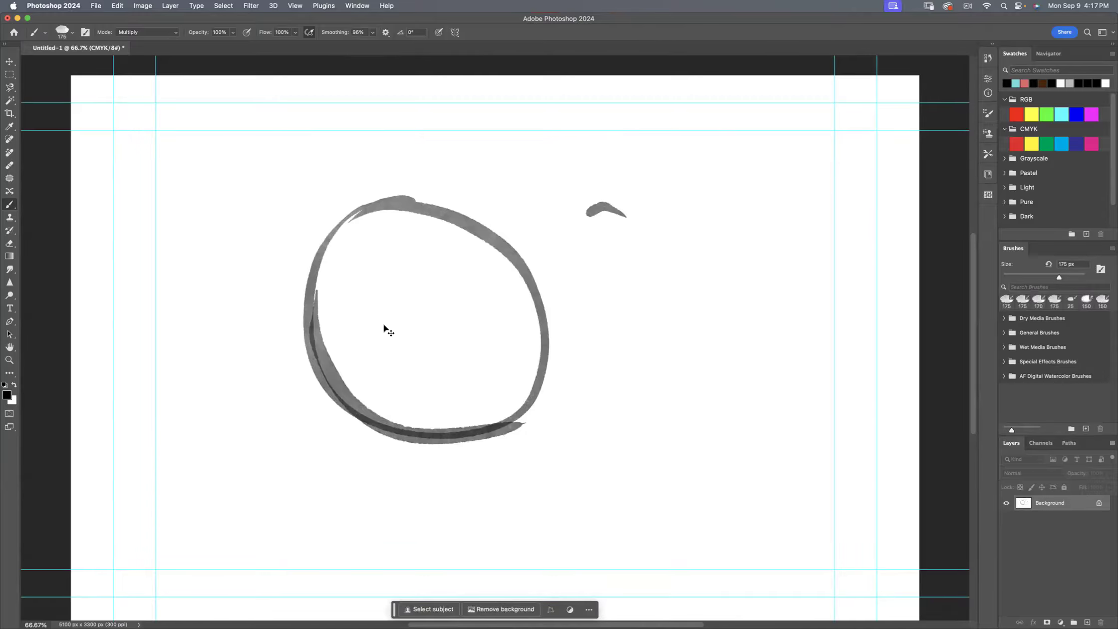
{"action": "key", "text": "super+z"}
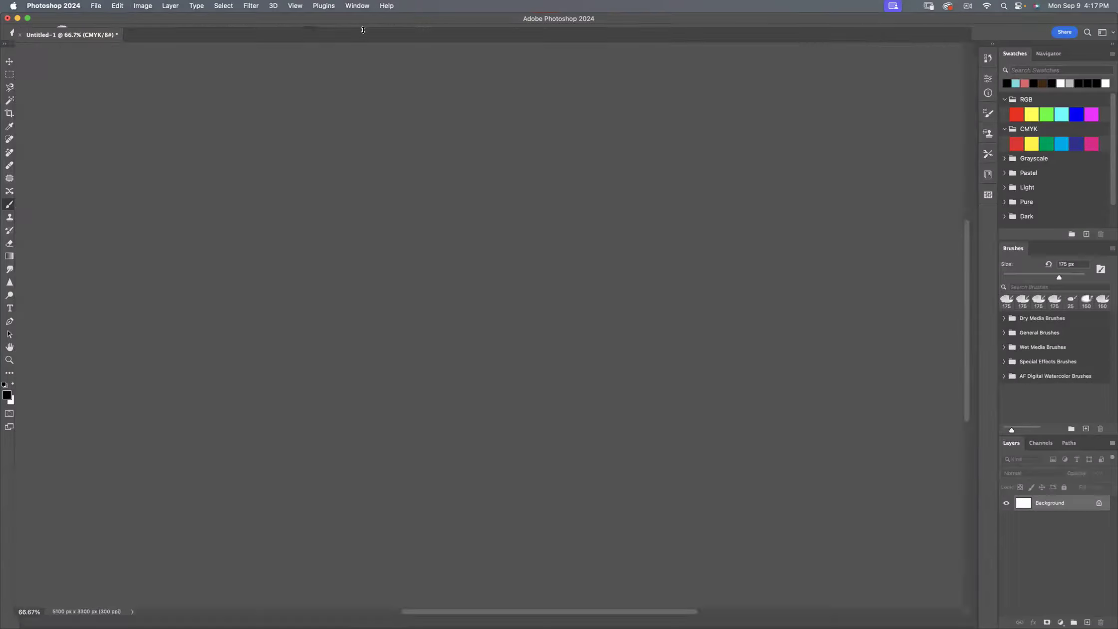
Step: Close the detached document window without saving its changes and cancel the cloud document download
{"action": "left_click_drag", "start_coordinate": [364, 29], "coordinate": [361, 37]}
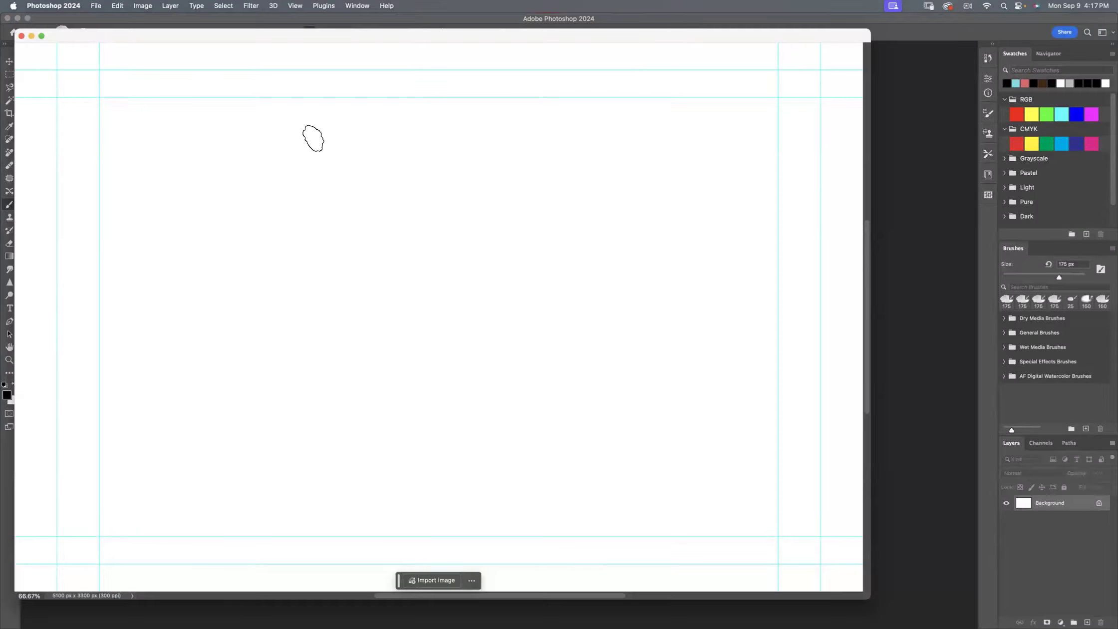
{"action": "left_click", "coordinate": [21, 36]}
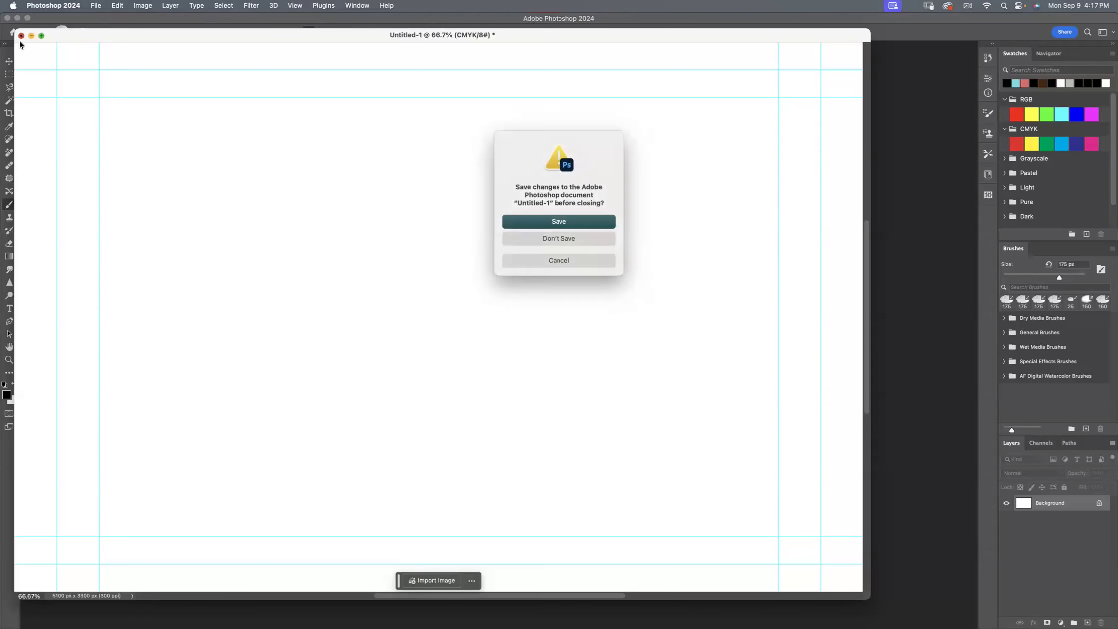
{"action": "left_click", "coordinate": [594, 241]}
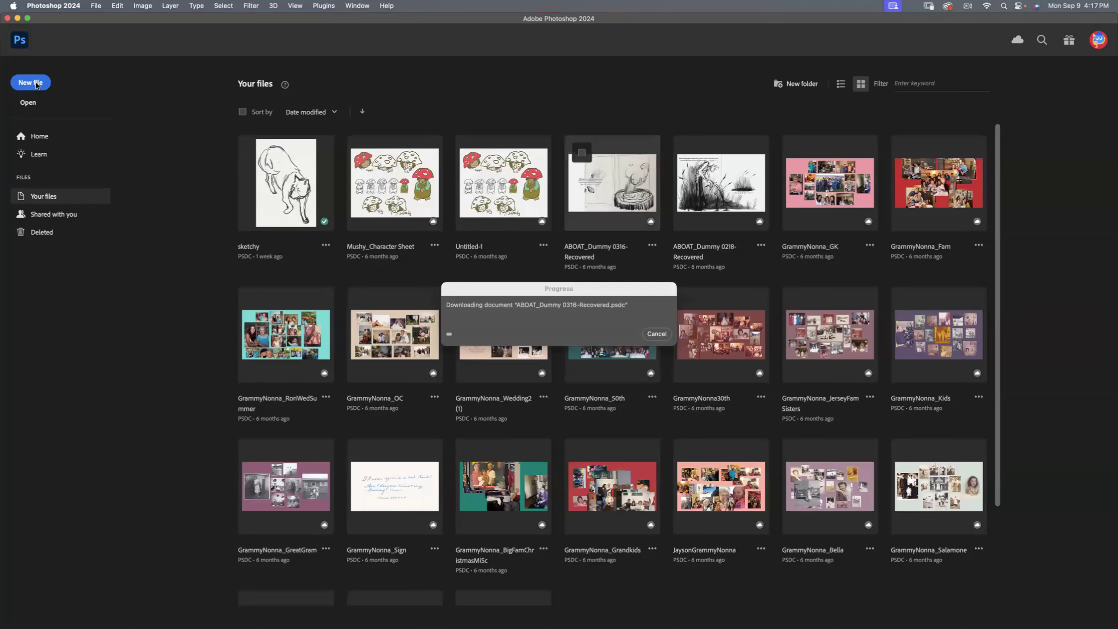
{"action": "left_click", "coordinate": [668, 335]}
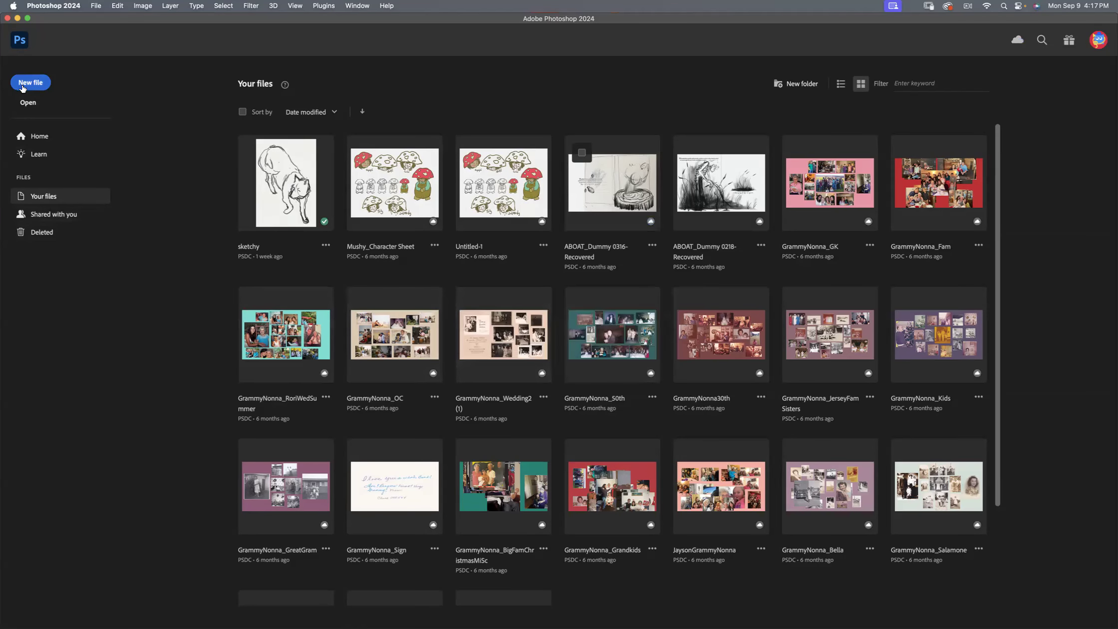
Step: Create a new 17 x 11 in landscape document at 300 ppi in CMYK Color with a white background
{"action": "left_click", "coordinate": [24, 84]}
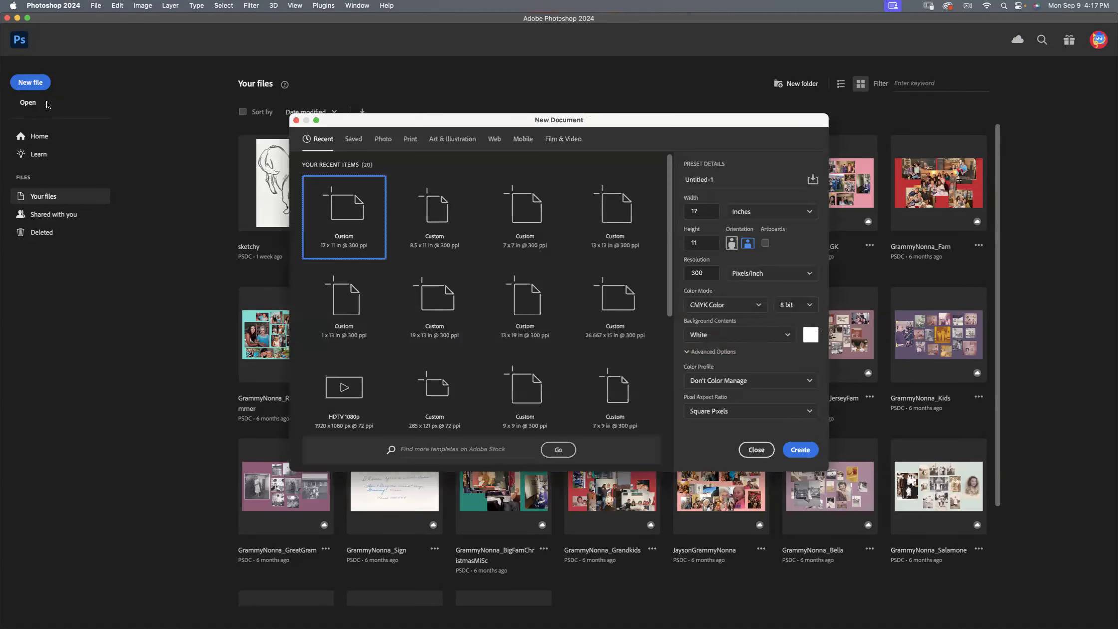
{"action": "left_click", "coordinate": [801, 451]}
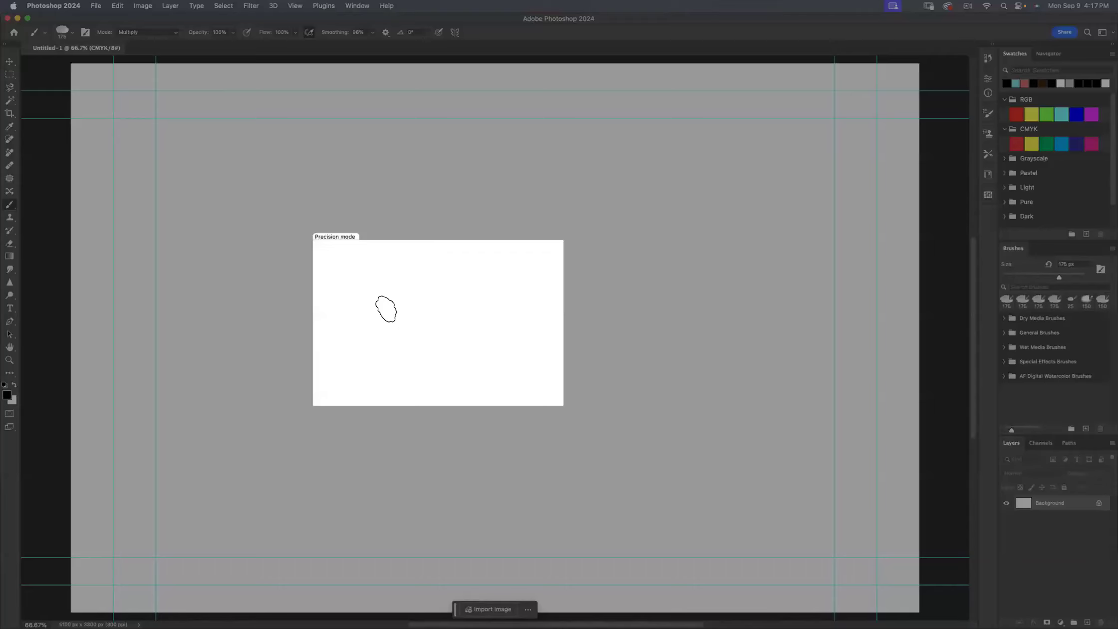
Step: Paint overlapping 175 px loops inside the precision mode area and undo them
{"action": "mouse_move", "coordinate": [387, 307]}
{"action": "left_mouse_down"}
{"action": "mouse_move", "coordinate": [442, 311]}
{"action": "mouse_move", "coordinate": [384, 349]}
{"action": "mouse_move", "coordinate": [474, 325]}
{"action": "mouse_move", "coordinate": [392, 322]}
{"action": "mouse_move", "coordinate": [478, 350]}
{"action": "mouse_move", "coordinate": [389, 347]}
{"action": "mouse_move", "coordinate": [483, 358]}
{"action": "mouse_move", "coordinate": [454, 312]}
{"action": "mouse_move", "coordinate": [421, 346]}
{"action": "mouse_move", "coordinate": [436, 303]}
{"action": "mouse_move", "coordinate": [374, 344]}
{"action": "mouse_move", "coordinate": [439, 344]}
{"action": "mouse_move", "coordinate": [414, 356]}
{"action": "mouse_move", "coordinate": [449, 372]}
{"action": "mouse_move", "coordinate": [394, 380]}
{"action": "mouse_move", "coordinate": [440, 322]}
{"action": "mouse_move", "coordinate": [462, 343]}
{"action": "mouse_move", "coordinate": [484, 329]}
{"action": "mouse_move", "coordinate": [392, 382]}
{"action": "mouse_move", "coordinate": [497, 362]}
{"action": "left_mouse_up"}
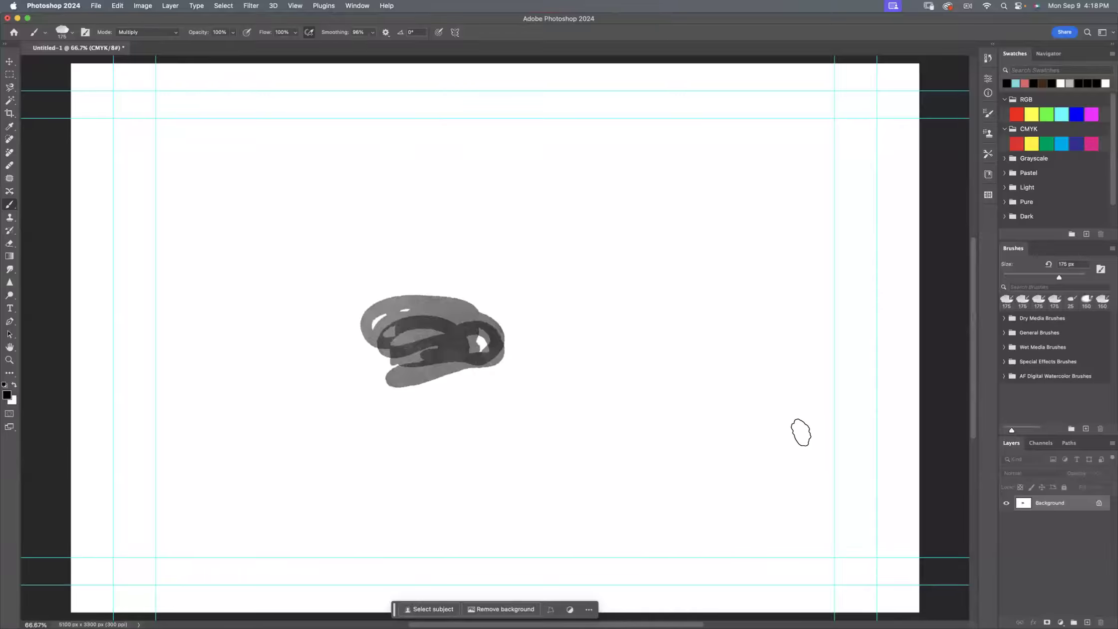
{"action": "key", "text": "ctrl+z"}
{"action": "key", "text": "super+z"}
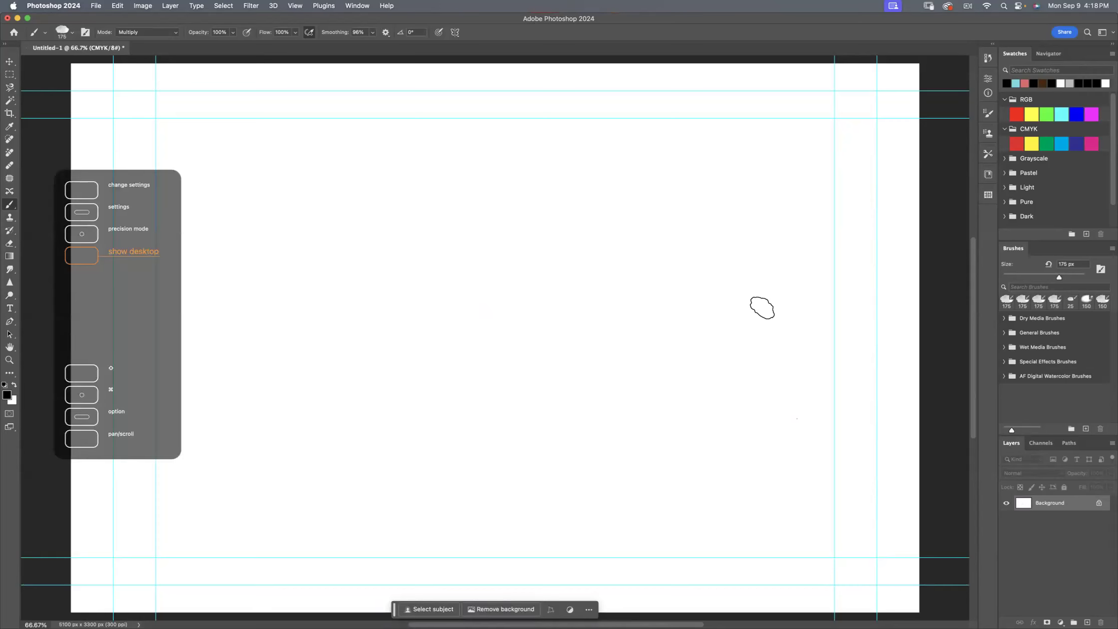
Step: Show the desktop with the tablet's show desktop function and return to the Photoshop document
{"action": "key", "text": "F11"}
{"action": "key", "text": "F11"}
{"action": "key", "text": "F11"}
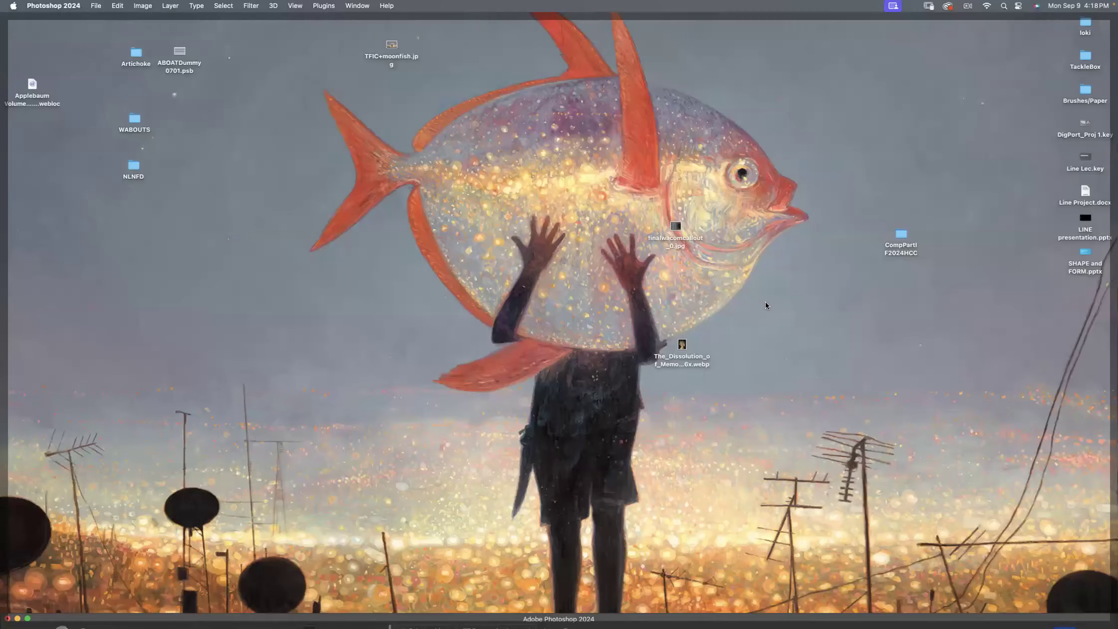
{"action": "key", "text": "F11"}
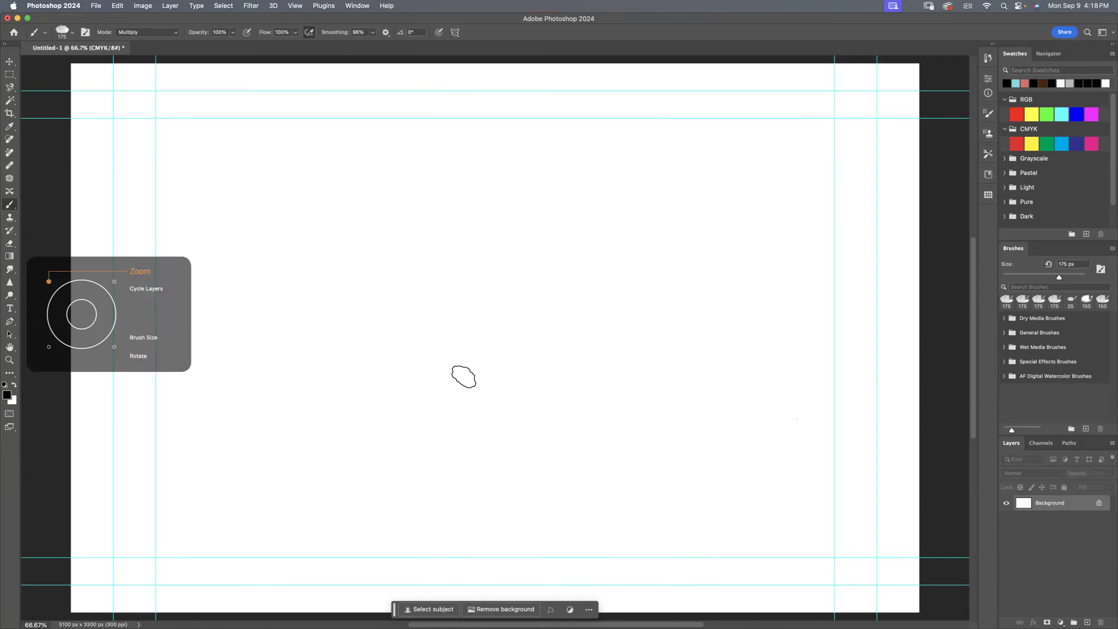
Step: Try the touch ring's Zoom function by zooming the canvas in and out, ending at 56.39%
{"action": "scroll", "coordinate": [468, 374], "scroll_direction": "up", "scroll_amount": 5}
{"action": "scroll", "coordinate": [467, 375], "scroll_direction": "down", "scroll_amount": 6}
{"action": "scroll", "coordinate": [470, 372], "scroll_direction": "up", "scroll_amount": 4}
{"action": "scroll", "coordinate": [470, 372], "scroll_direction": "down", "scroll_amount": 5}
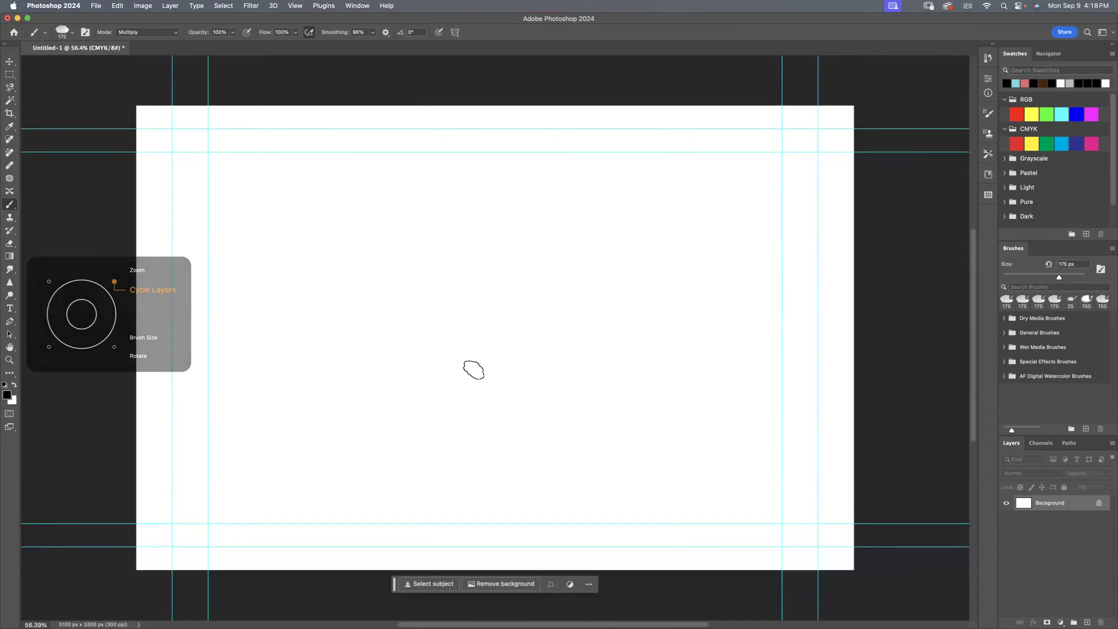
Step: Add four new empty layers above the Background layer
{"action": "left_click", "coordinate": [1087, 623]}
{"action": "left_click", "coordinate": [1087, 623]}
{"action": "left_click", "coordinate": [1087, 623]}
{"action": "left_click", "coordinate": [1088, 623]}
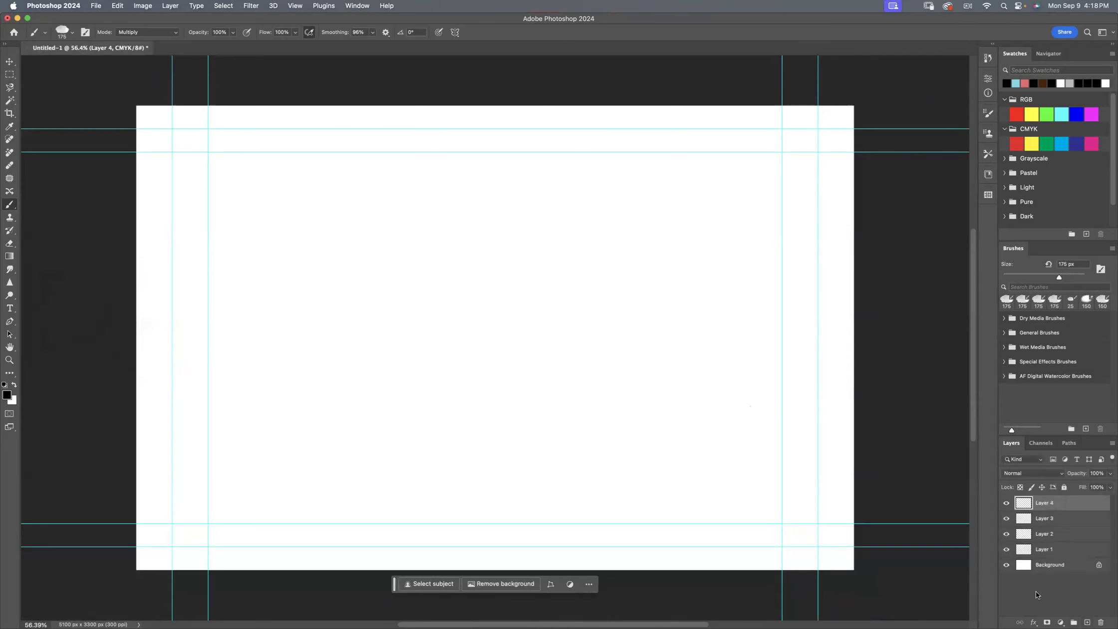
Step: Cycle the active layer up and down through the layer stack, finishing on Layer 4
{"action": "key", "text": "alt+bracketright"}
{"action": "key", "text": "alt+bracketright"}
{"action": "key", "text": "alt+bracketright"}
{"action": "key", "text": "alt+bracketright"}
{"action": "key", "text": "alt+bracketright"}
{"action": "key", "text": "alt+bracketright"}
{"action": "key", "text": "alt+bracketright"}
{"action": "key", "text": "alt+bracketright"}
{"action": "key", "text": "alt+bracketleft"}
{"action": "key", "text": "alt+bracketleft"}
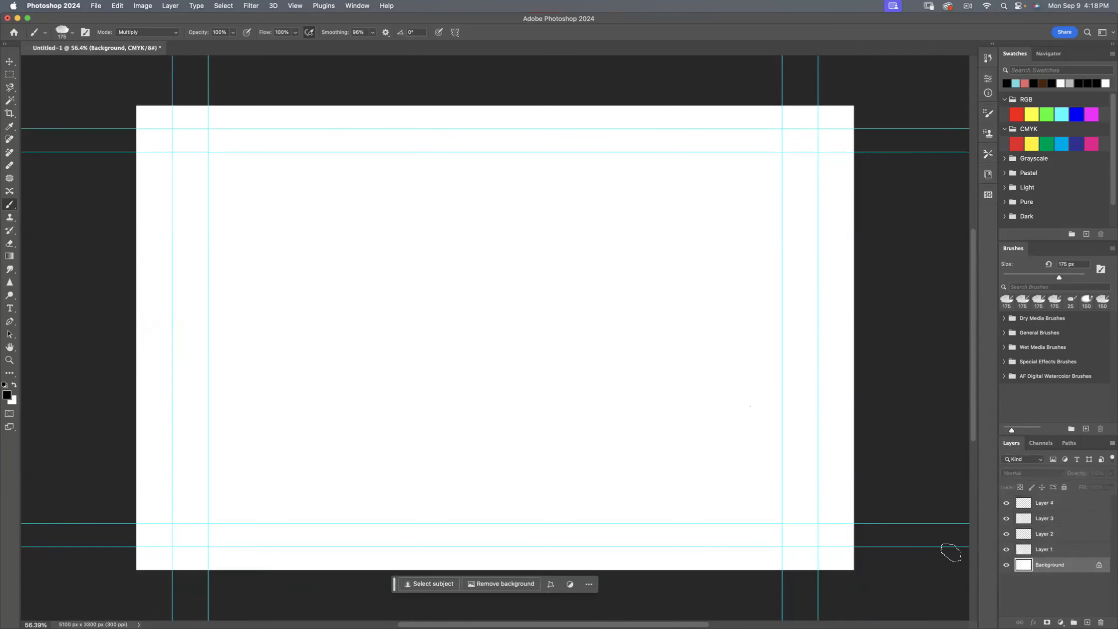
{"action": "key", "text": "alt+bracketright"}
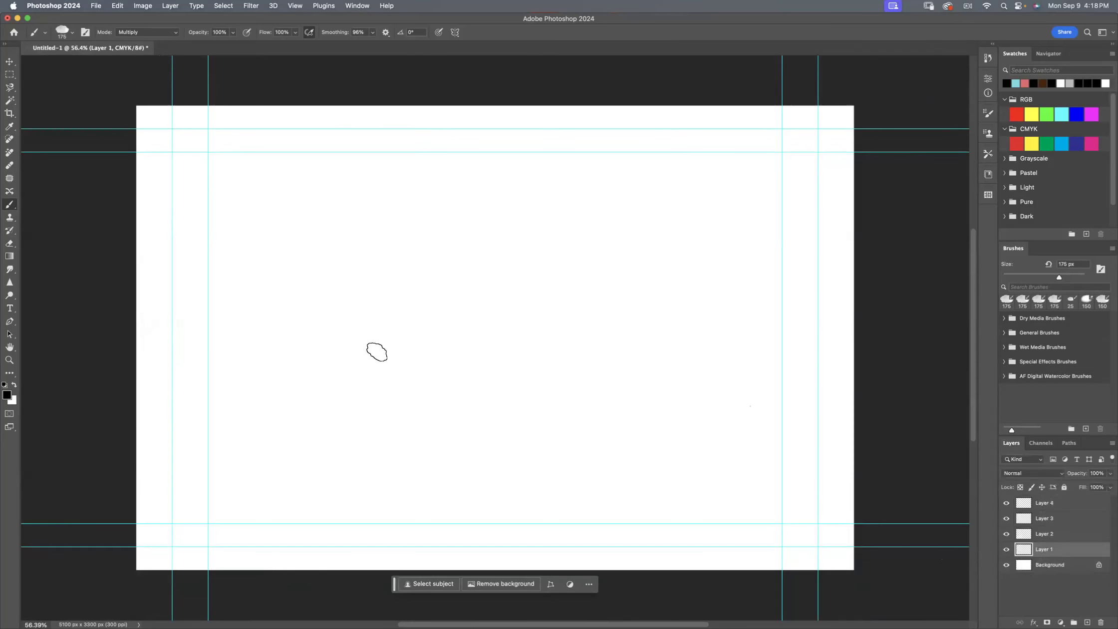
{"action": "left_click", "coordinate": [1056, 516]}
{"action": "key", "text": "alt+bracketright"}
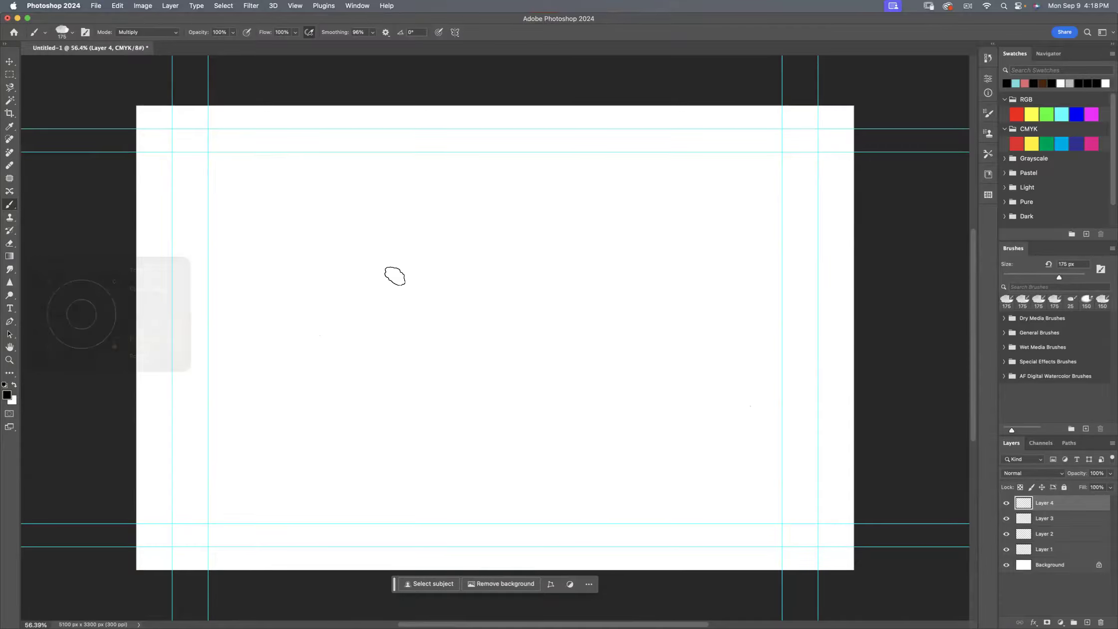
Step: Enlarge the brush to 1700 px and shrink it back to about 500 px
{"action": "key", "text": "bracketright"}
{"action": "key", "text": "bracketright"}
{"action": "key", "text": "bracketright"}
{"action": "key", "text": "bracketright"}
{"action": "key", "text": "bracketright"}
{"action": "key", "text": "bracketright"}
{"action": "key", "text": "bracketright"}
{"action": "key", "text": "bracketright"}
{"action": "key", "text": "bracketright"}
{"action": "key", "text": "bracketright"}
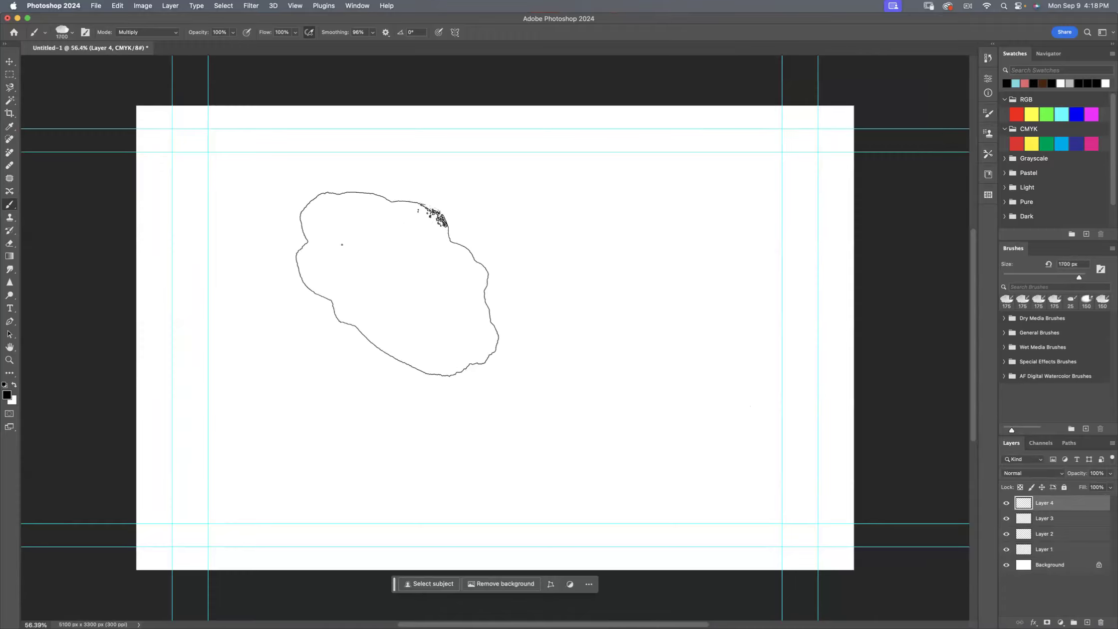
{"action": "key", "text": "bracketright"}
{"action": "key", "text": "bracketright"}
{"action": "key", "text": "bracketright"}
{"action": "key", "text": "bracketright"}
{"action": "key", "text": "bracketright"}
{"action": "key", "text": "bracketright"}
{"action": "key", "text": "bracketright"}
{"action": "key", "text": "bracketright"}
{"action": "key", "text": "bracketright"}
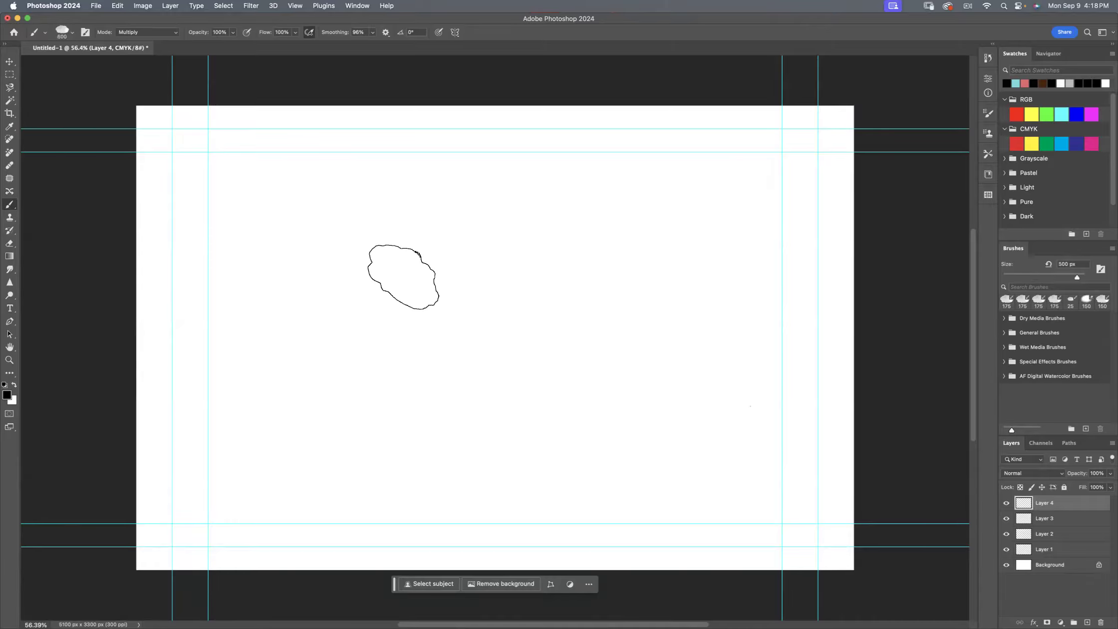
Step: Reduce the brush size to 125 px
{"action": "key", "text": "bracketleft"}
{"action": "key", "text": "bracketleft"}
{"action": "key", "text": "bracketleft"}
{"action": "key", "text": "bracketleft"}
{"action": "key", "text": "bracketleft"}
{"action": "key", "text": "bracketleft"}
{"action": "key", "text": "bracketleft"}
{"action": "key", "text": "bracketleft"}
{"action": "key", "text": "bracketleft"}
{"action": "key", "text": "bracketleft"}
{"action": "key", "text": "bracketleft"}
{"action": "key", "text": "bracketleft"}
{"action": "key", "text": "bracketleft"}
{"action": "key", "text": "bracketleft"}
{"action": "key", "text": "bracketleft"}
{"action": "key", "text": "bracketleft"}
{"action": "key", "text": "bracketleft"}
{"action": "key", "text": "bracketleft"}
Step: Paint large left and right square brackets, circle each, and add a downward arrow beside the left one and an upward arrow beside the right one
{"action": "left_click_drag", "start_coordinate": [336, 345], "coordinate": [397, 457]}
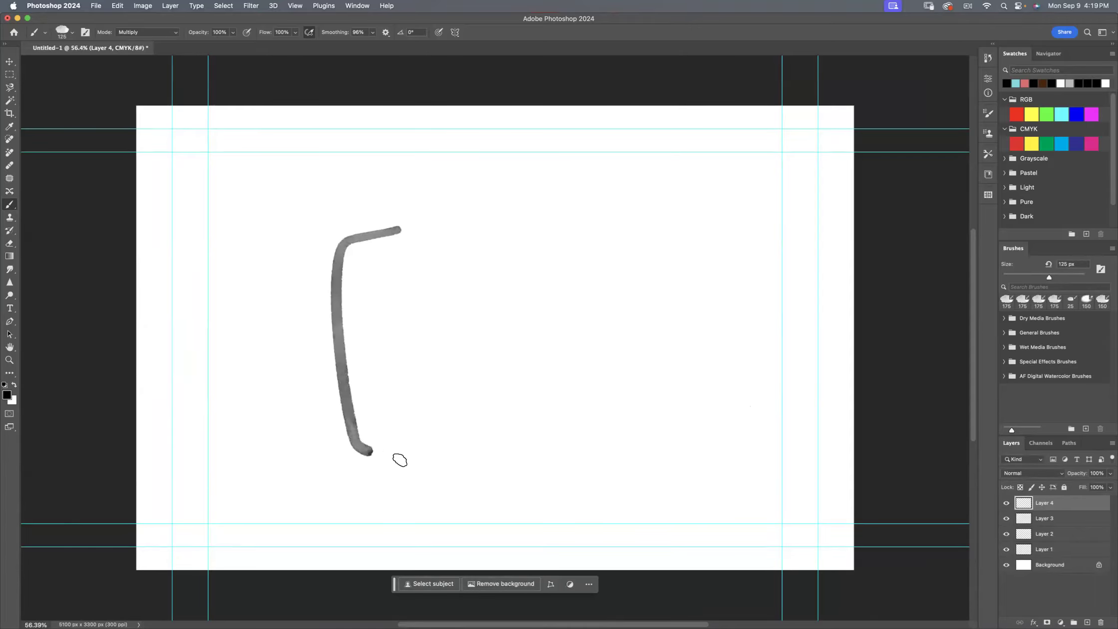
{"action": "mouse_move", "coordinate": [519, 232]}
{"action": "left_mouse_down"}
{"action": "mouse_move", "coordinate": [585, 230]}
{"action": "mouse_move", "coordinate": [620, 434]}
{"action": "mouse_move", "coordinate": [576, 467]}
{"action": "left_mouse_up"}
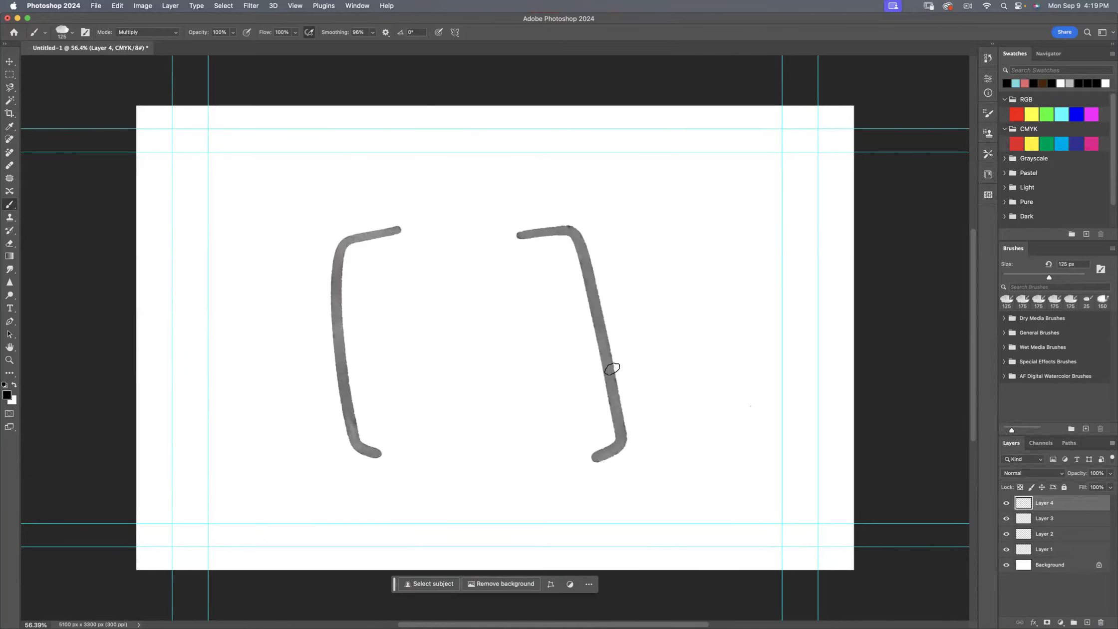
{"action": "mouse_move", "coordinate": [433, 231]}
{"action": "left_mouse_down"}
{"action": "mouse_move", "coordinate": [275, 381]}
{"action": "mouse_move", "coordinate": [412, 242]}
{"action": "left_mouse_up"}
{"action": "mouse_move", "coordinate": [216, 330]}
{"action": "left_mouse_down"}
{"action": "mouse_move", "coordinate": [210, 383]}
{"action": "mouse_move", "coordinate": [245, 384]}
{"action": "left_mouse_up"}
{"action": "mouse_move", "coordinate": [627, 226]}
{"action": "left_mouse_down"}
{"action": "mouse_move", "coordinate": [581, 182]}
{"action": "mouse_move", "coordinate": [599, 444]}
{"action": "mouse_move", "coordinate": [645, 223]}
{"action": "left_mouse_up"}
{"action": "left_click_drag", "start_coordinate": [753, 231], "coordinate": [748, 302]}
{"action": "left_click_drag", "start_coordinate": [719, 249], "coordinate": [779, 247]}
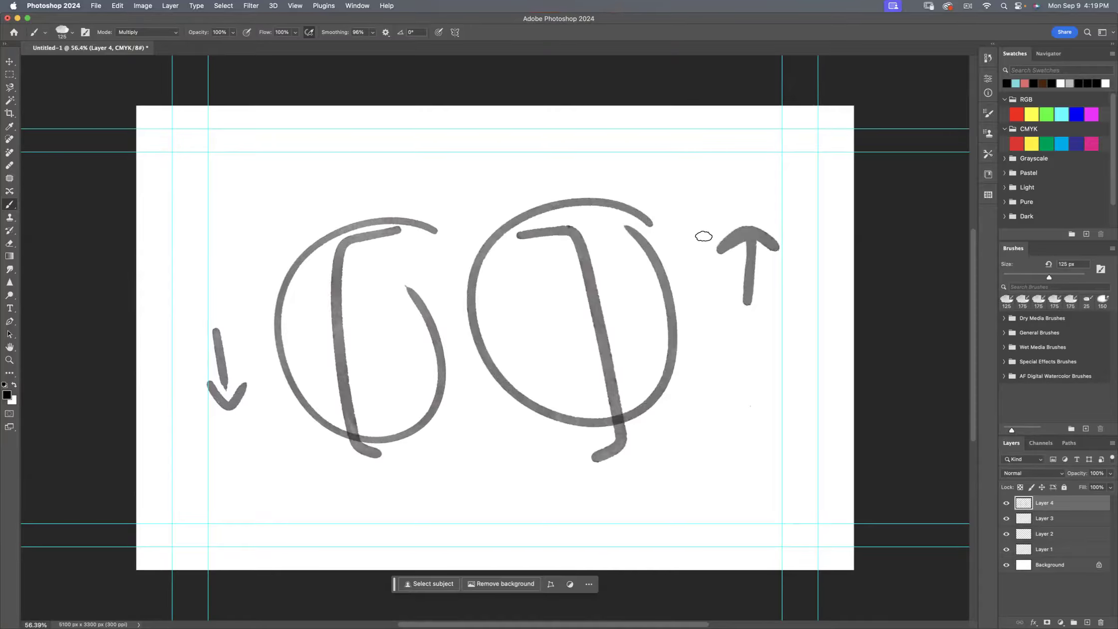
Step: Set the brush smoothing to 0%, and paint and undo a short test stroke
{"action": "left_click", "coordinate": [371, 33]}
{"action": "left_click_drag", "start_coordinate": [633, 423], "coordinate": [593, 450]}
{"action": "key", "text": "super+z"}
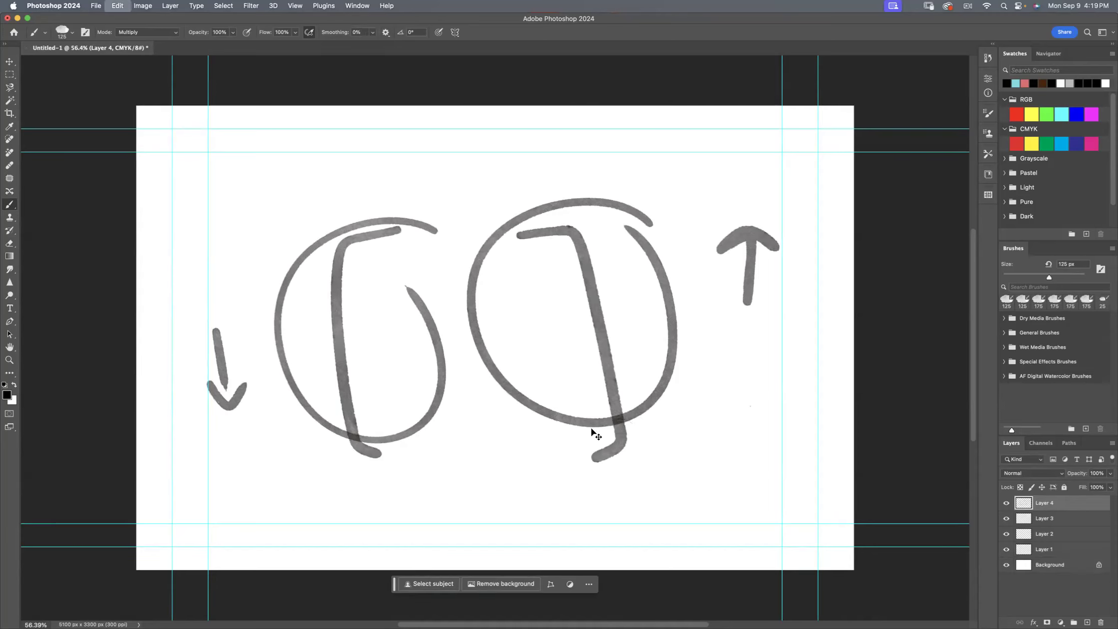
Step: Undo the arrows, circles and brackets painted on Layer 4
{"action": "key", "text": "super+z"}
{"action": "key", "text": "super+z"}
{"action": "key", "text": "super+z"}
{"action": "key", "text": "super+z"}
{"action": "key", "text": "super+z"}
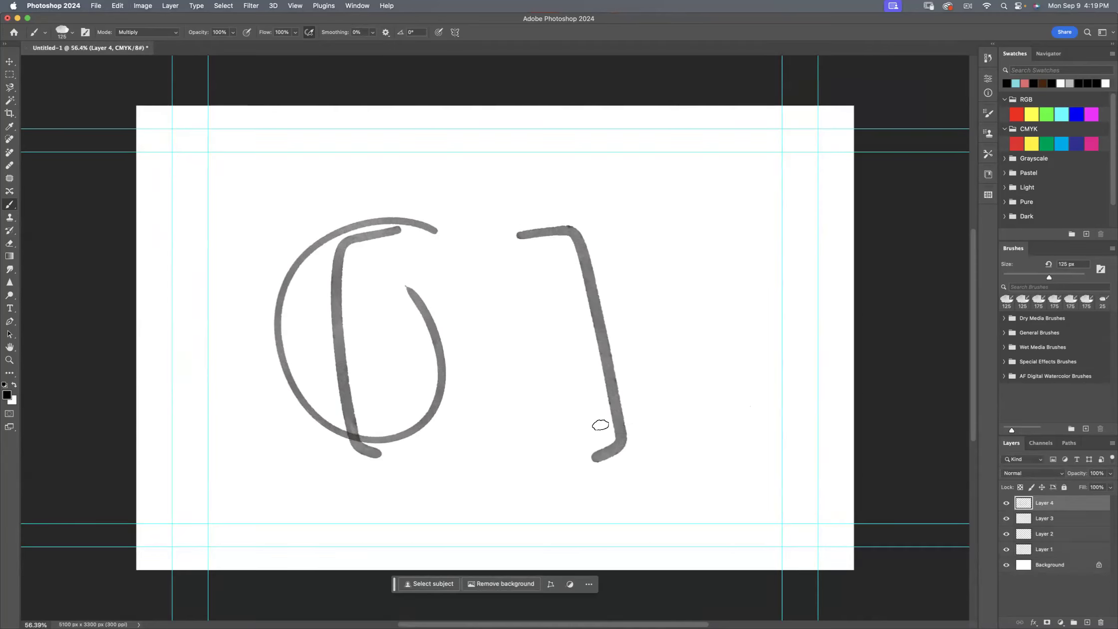
{"action": "key", "text": "super+z"}
{"action": "key", "text": "super+z"}
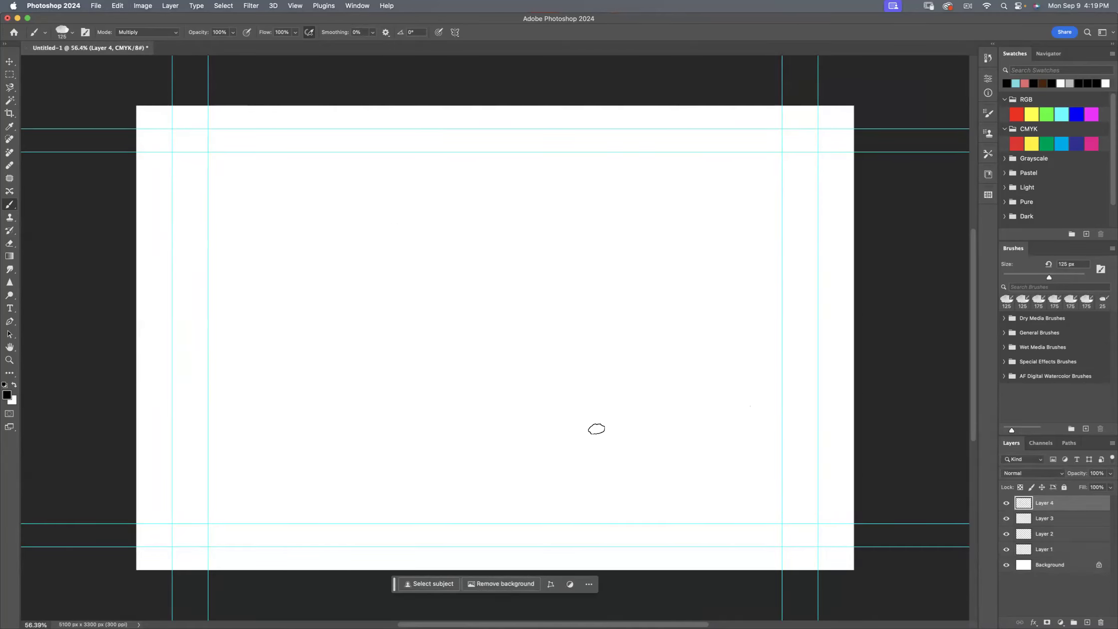